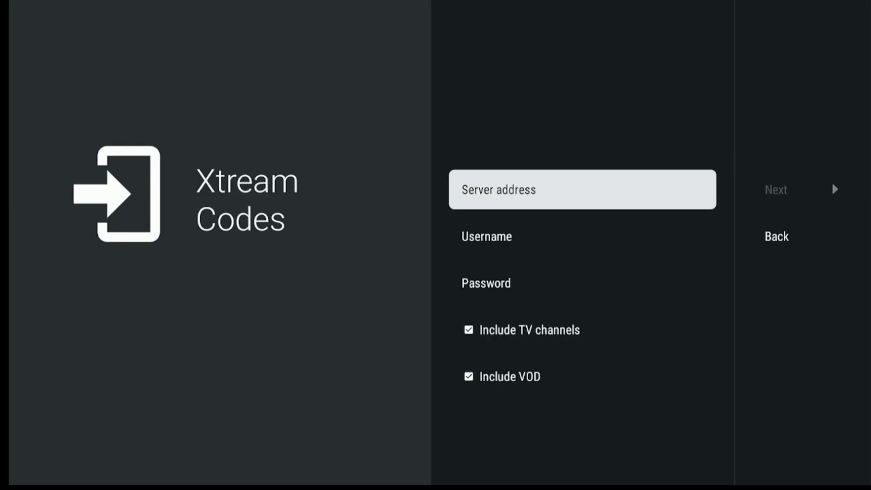
Step: Leave the Xtream Codes form blank, toggle Include TV channels, then exit TiviMate
key("Return")
key("Escape")
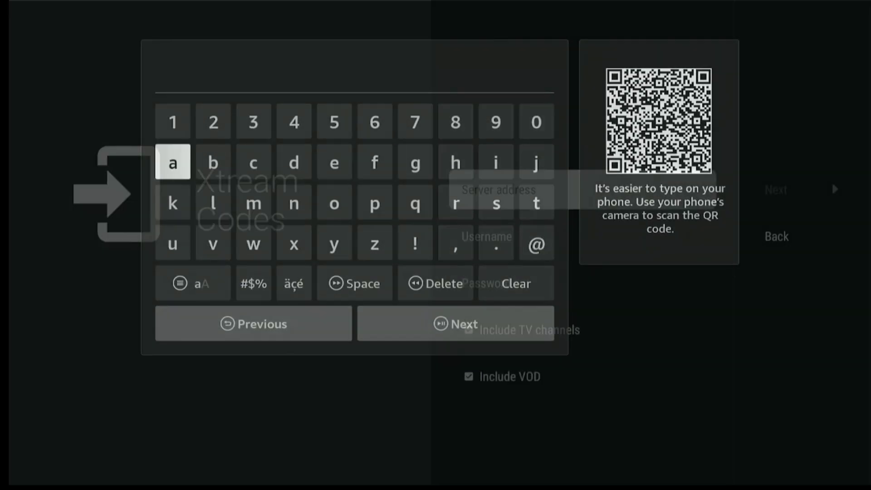
key("Down")
key("Down")
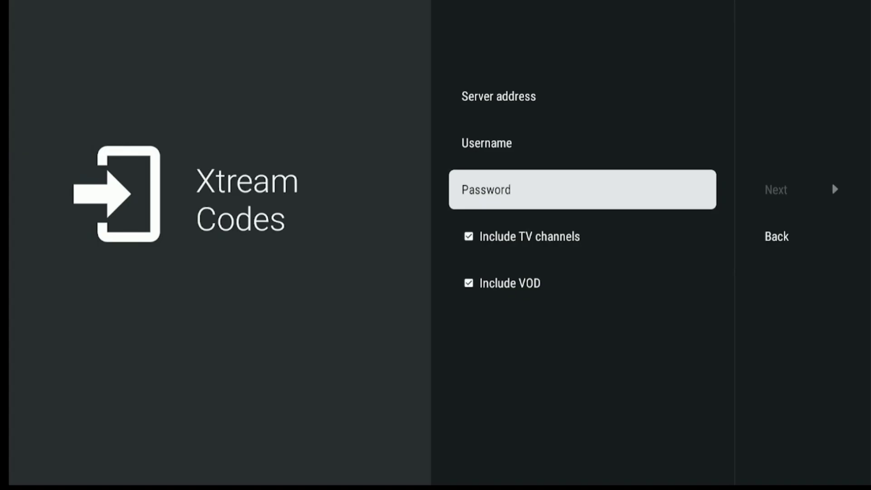
key("Down")
key("Return")
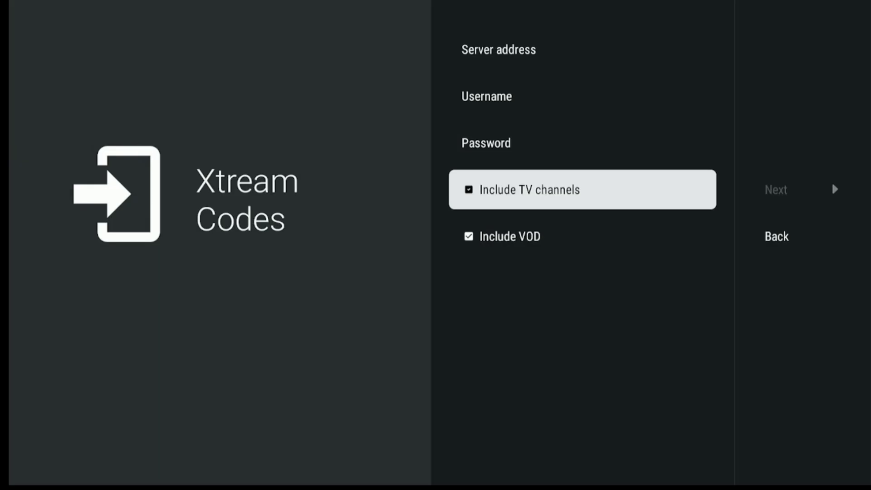
key("Down")
key("Home")
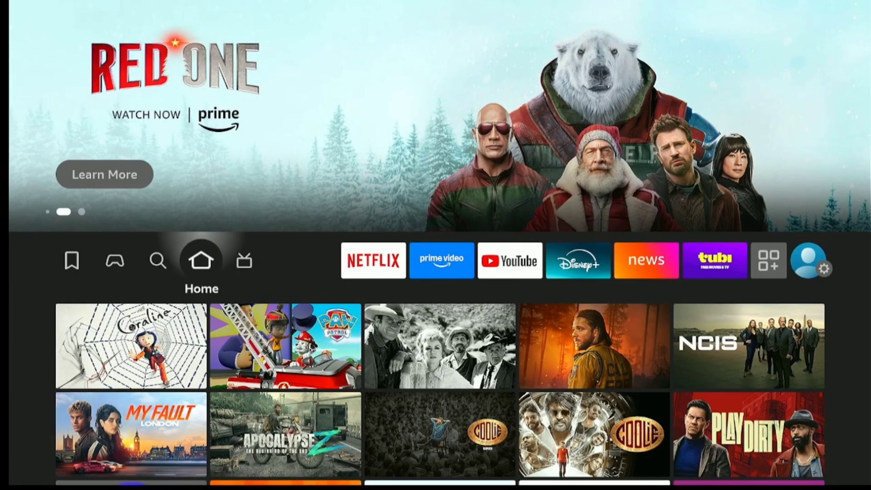
key("Right")
key("Left")
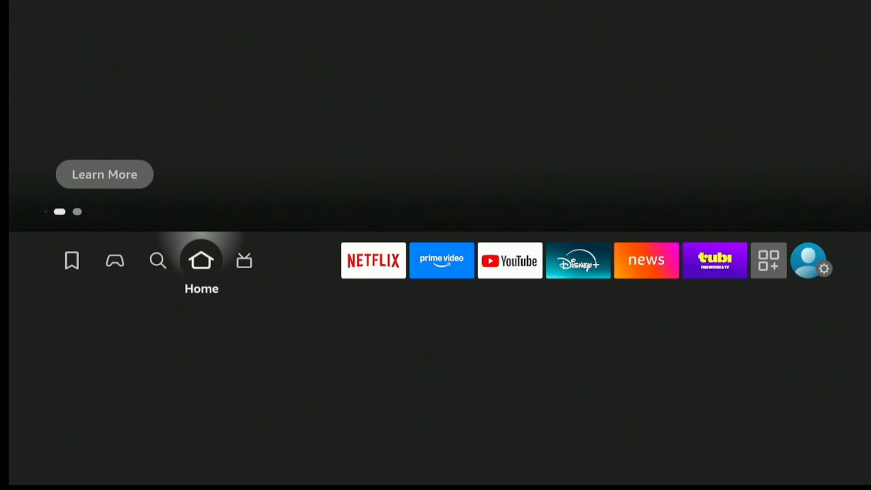
key("Right")
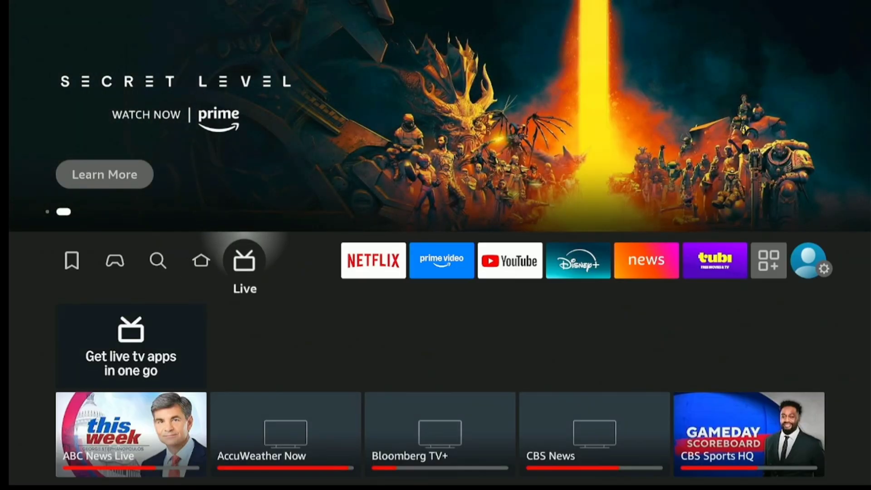
key("Left")
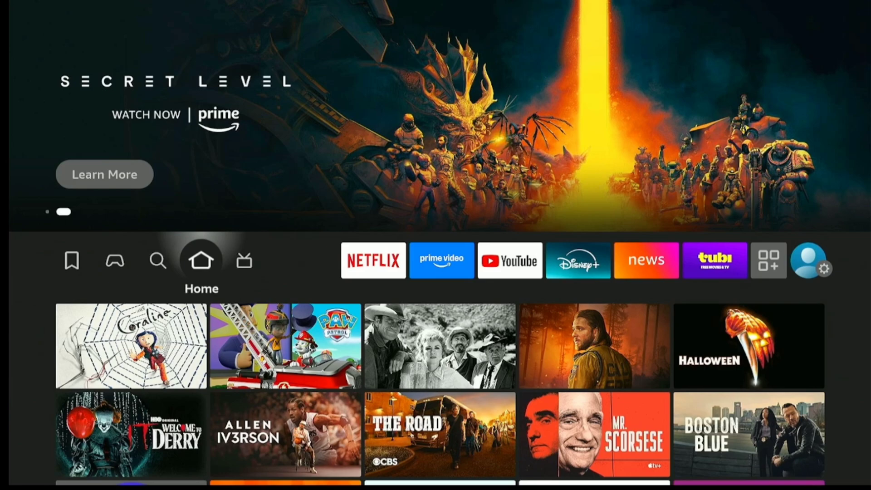
key("Down")
key("Up")
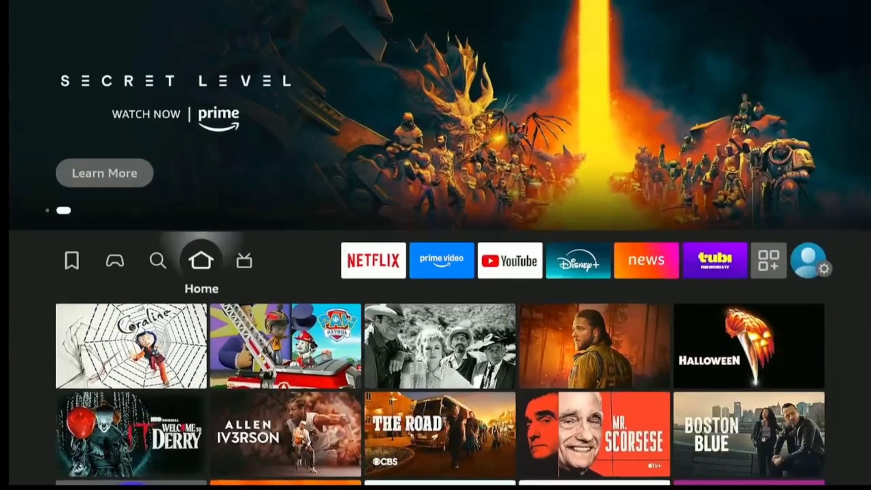
key("Right")
key("Right")
key("Right")
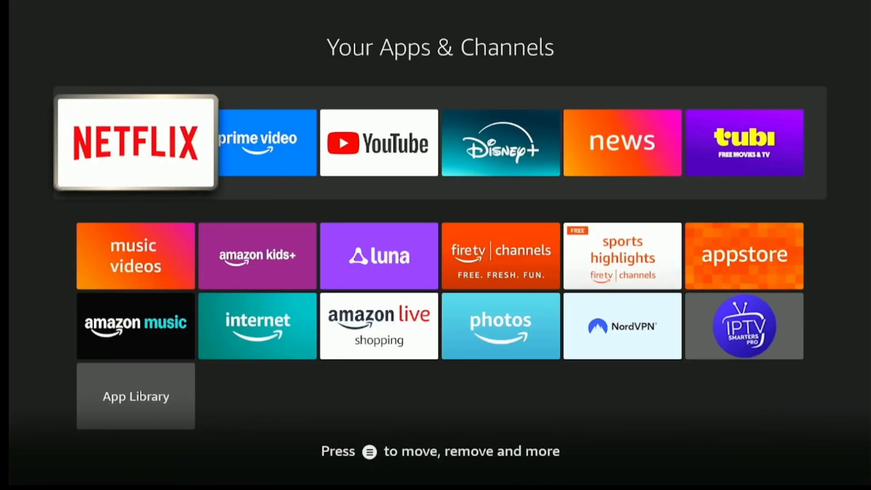
key("Down")
key("Escape")
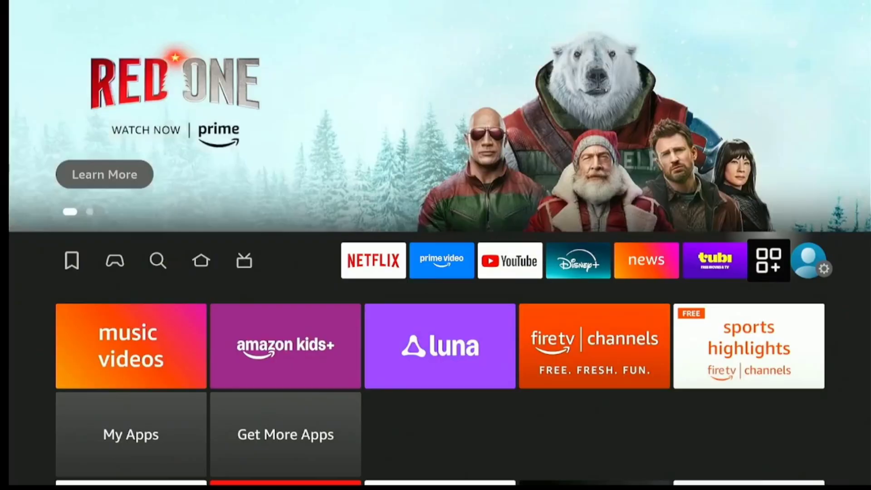
key("Left")
key("Left")
key("Left")
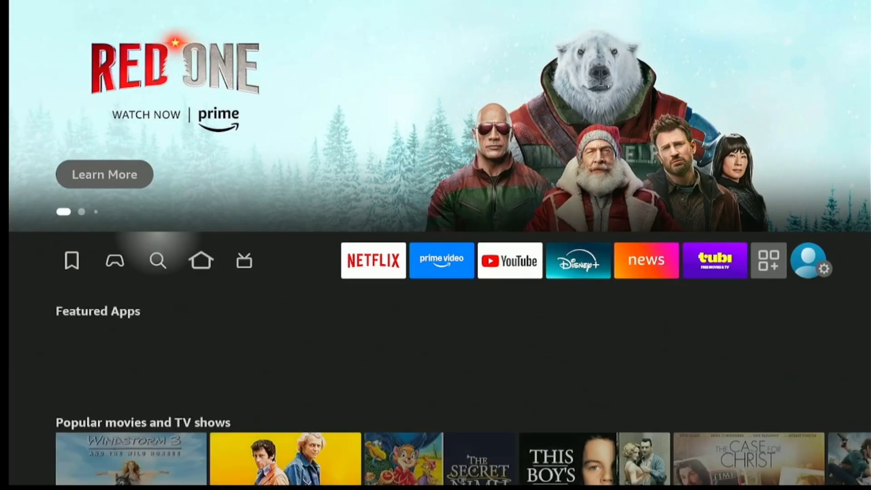
key("Right")
key("Right")
key("Right")
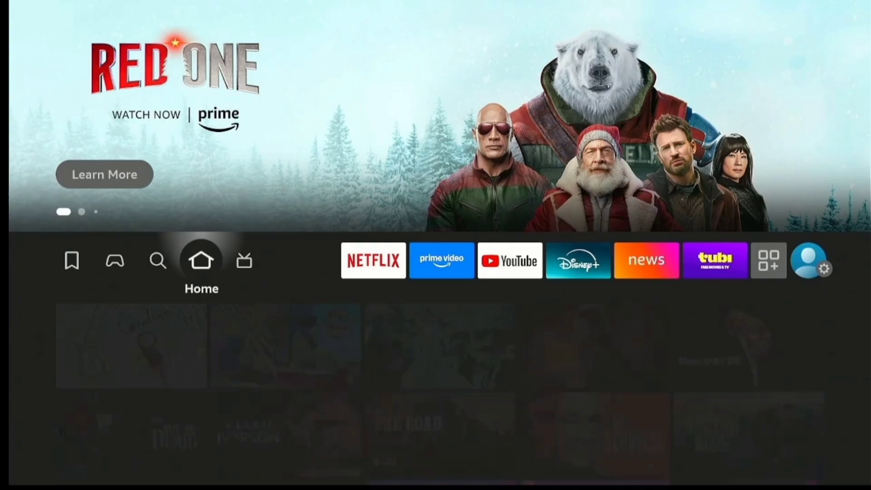
Step: Search Fire TV for 'D' and download the Downloader app from its suggestion
key("Left")
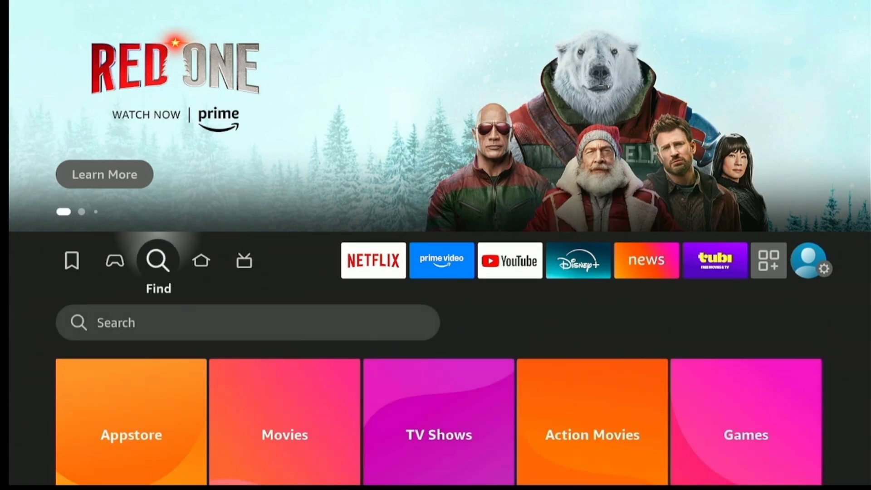
key("Down")
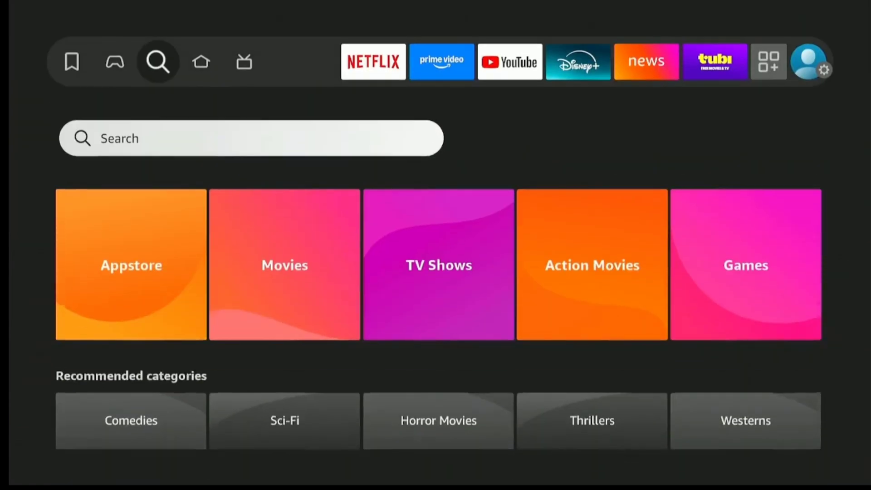
key("Return")
key("Right")
key("Right")
key("Right")
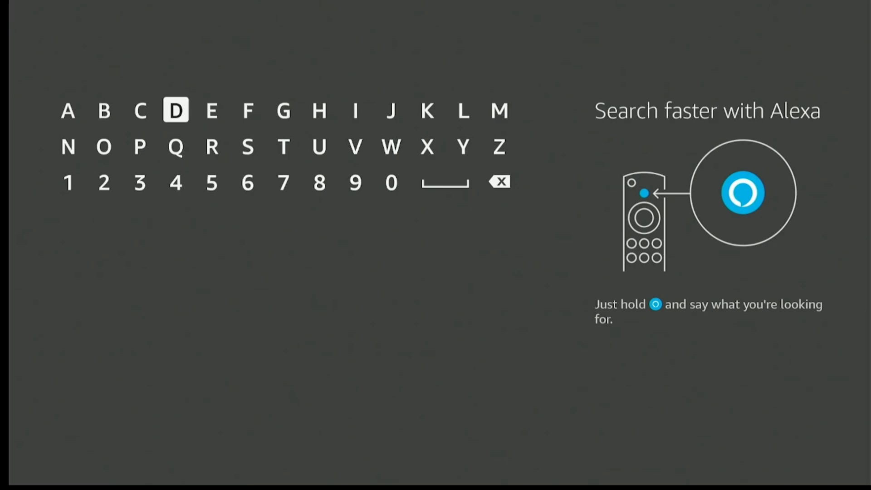
key("Return")
key("Down")
key("Down")
key("Down")
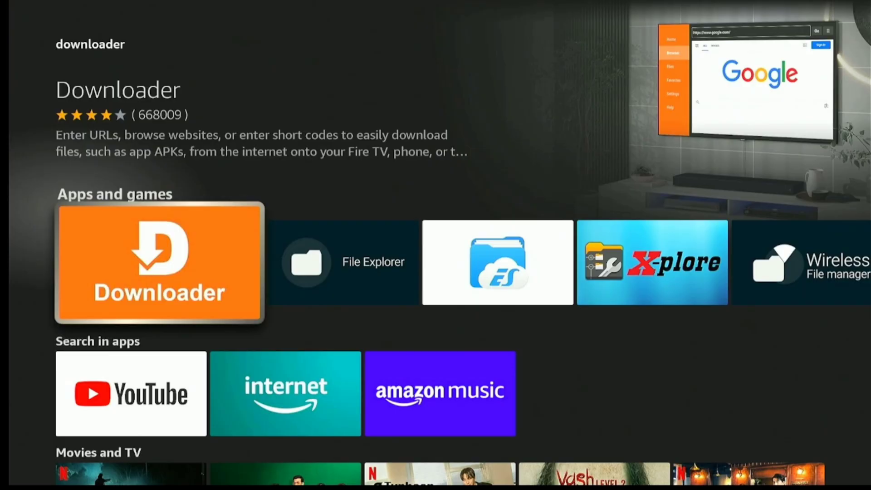
key("Return")
key("Return")
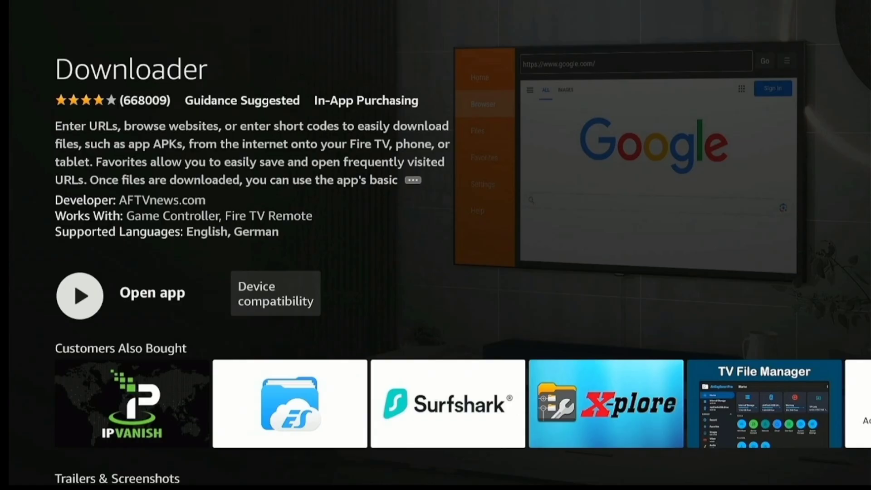
Step: Open My Fire TV settings and try unlocking developer mode from the About section
key("Home")
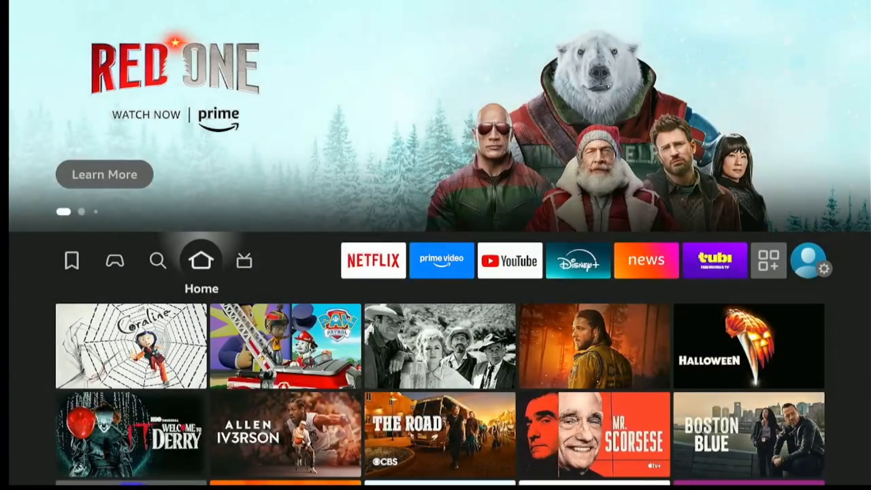
key("Right")
key("Right")
key("Right")
key("Right")
key("Right")
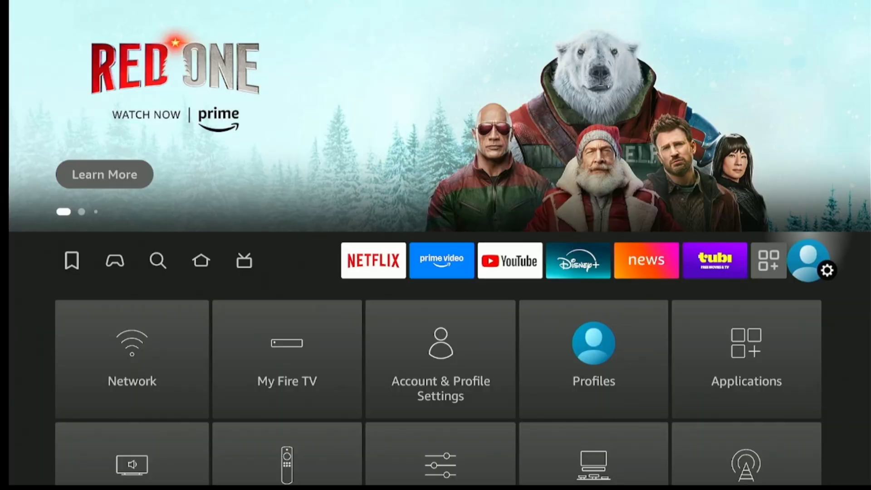
key("Down")
key("Return")
key("Down")
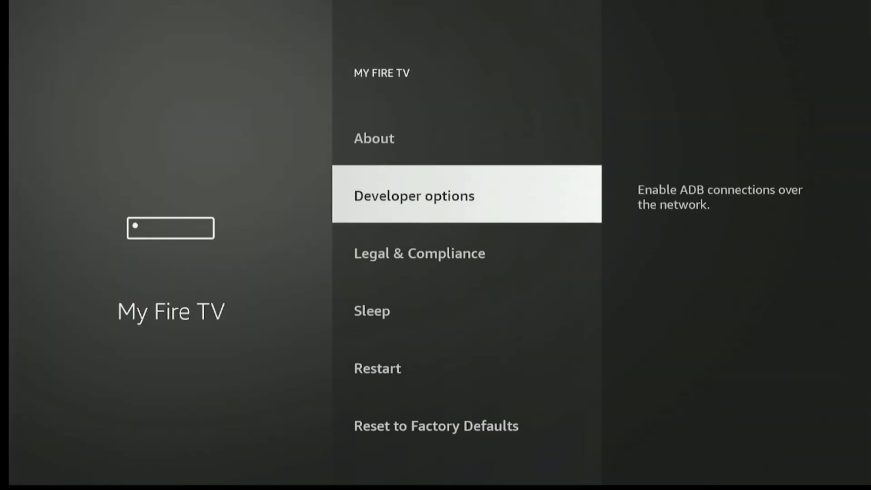
key("Up")
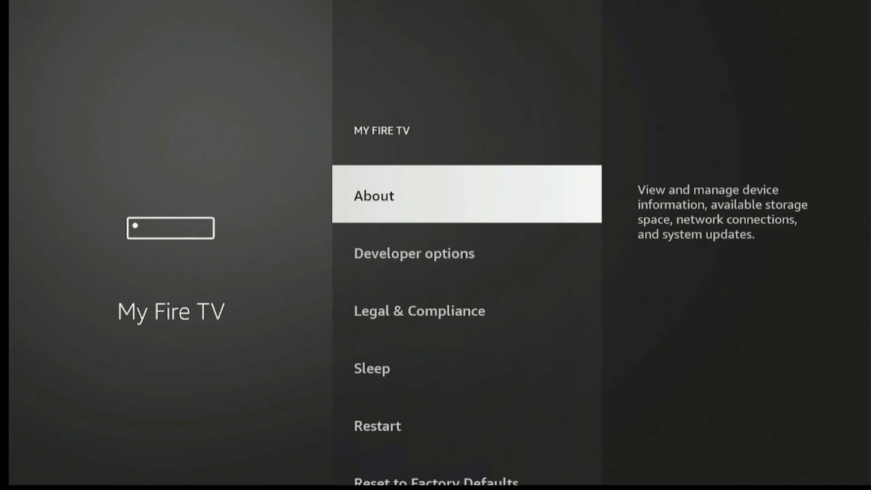
key("Return")
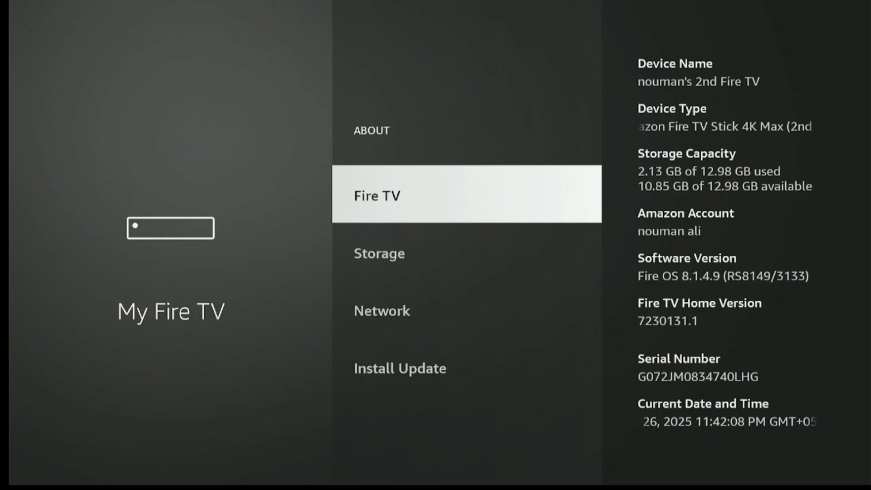
key("Return")
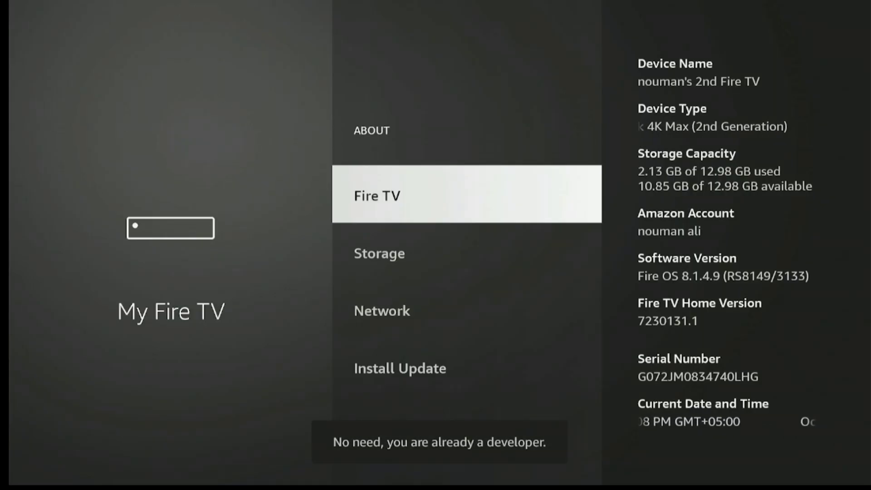
key("Escape")
Step: In Developer options, switch Install unknown apps ON for Downloader
key("Down")
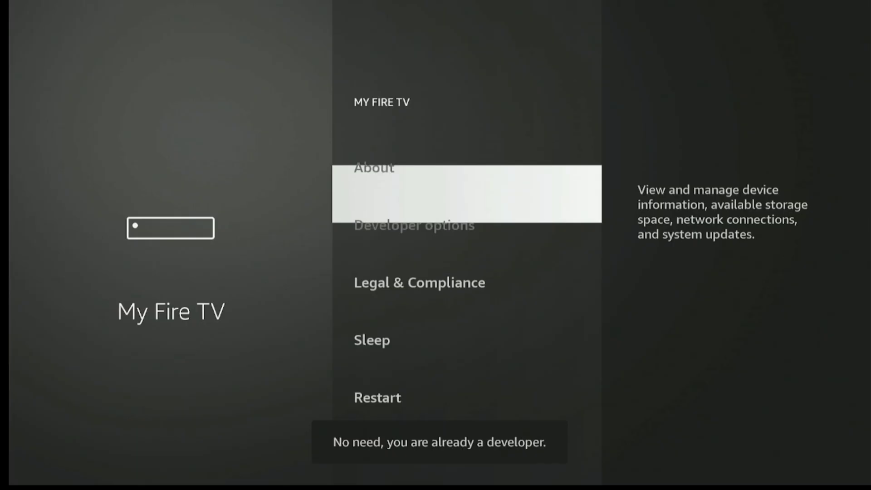
key("Return")
key("Down")
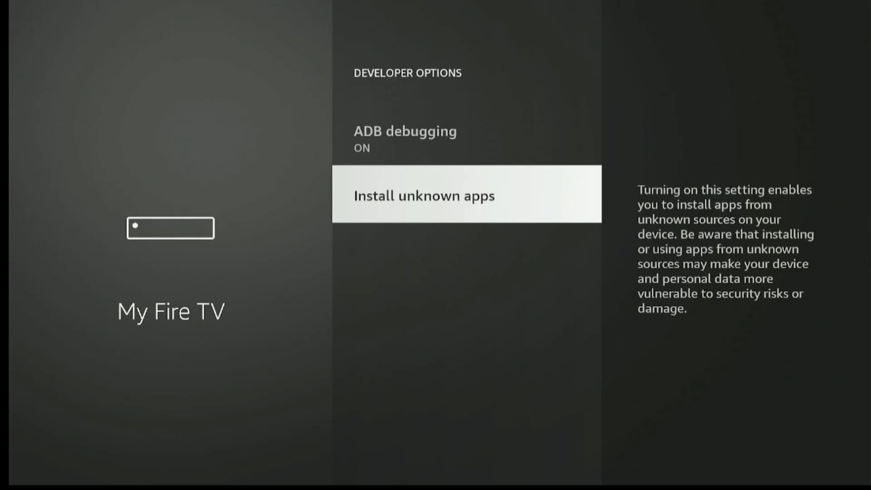
key("Return")
key("Down")
key("Return")
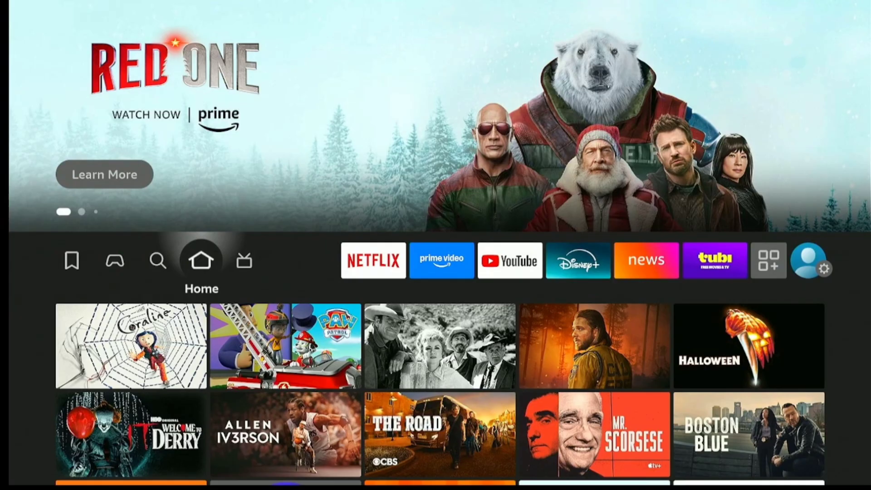
Step: Launch Downloader from the apps list, dismiss its welcome guide and select the URL field
key("Right")
key("Right")
key("Right")
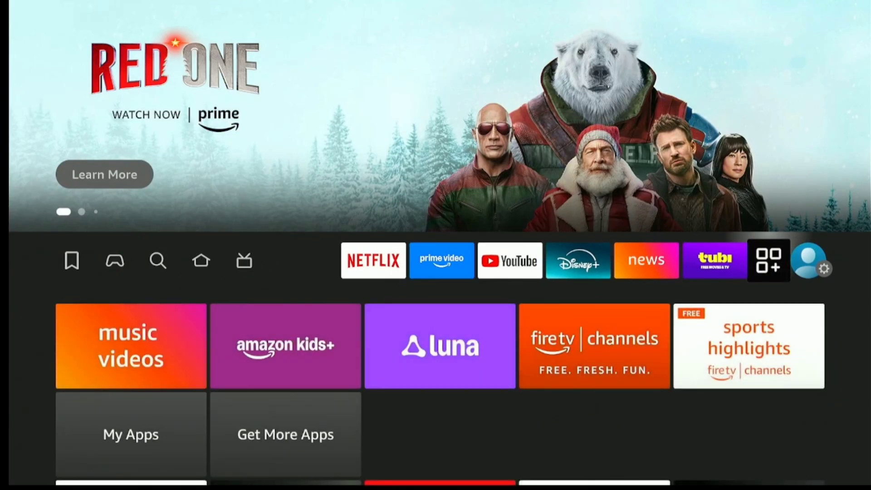
key("Return")
key("Down")
key("Down")
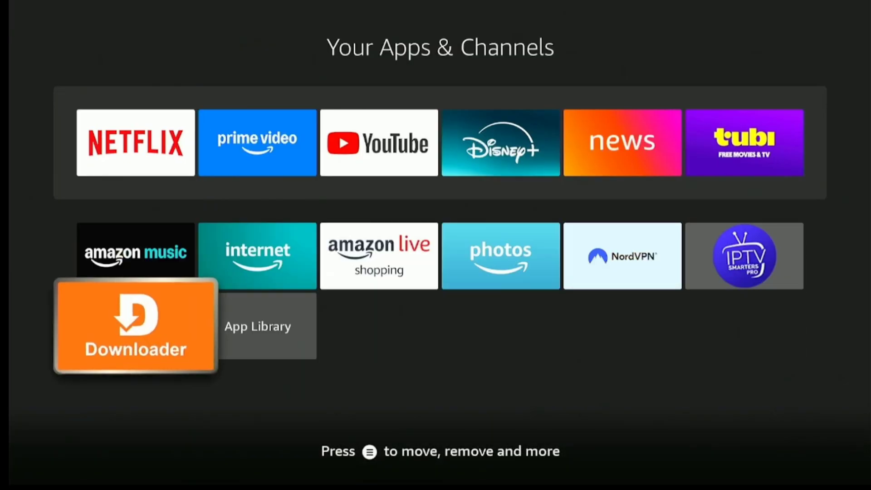
key("Return")
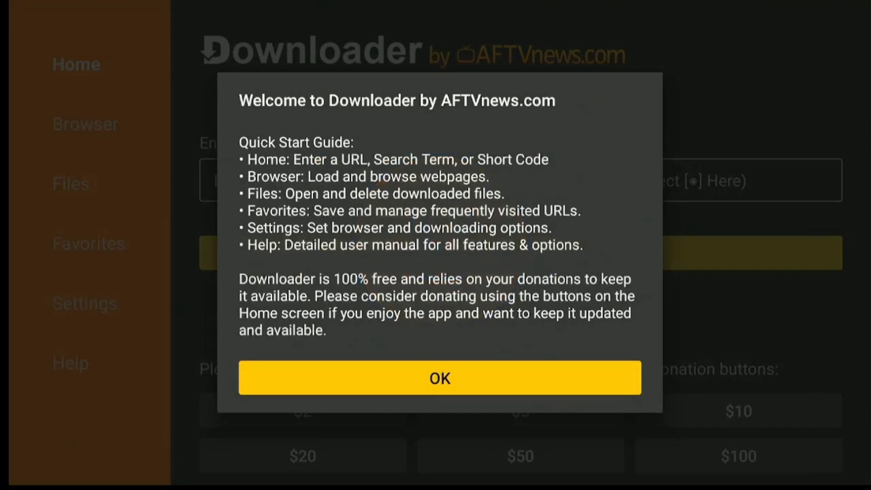
key("Return")
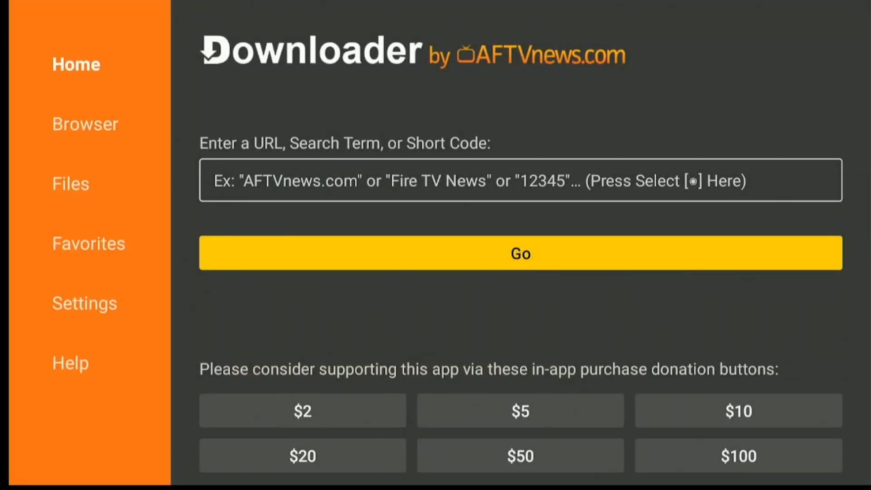
key("Up")
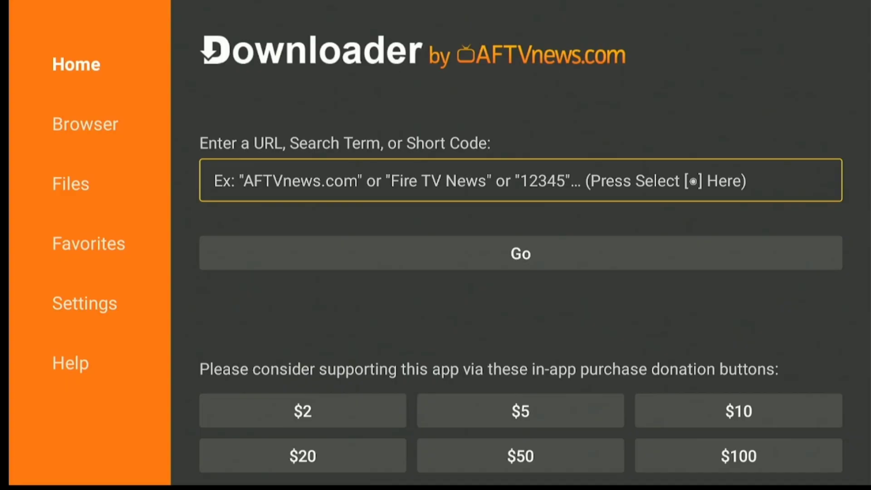
key("Return")
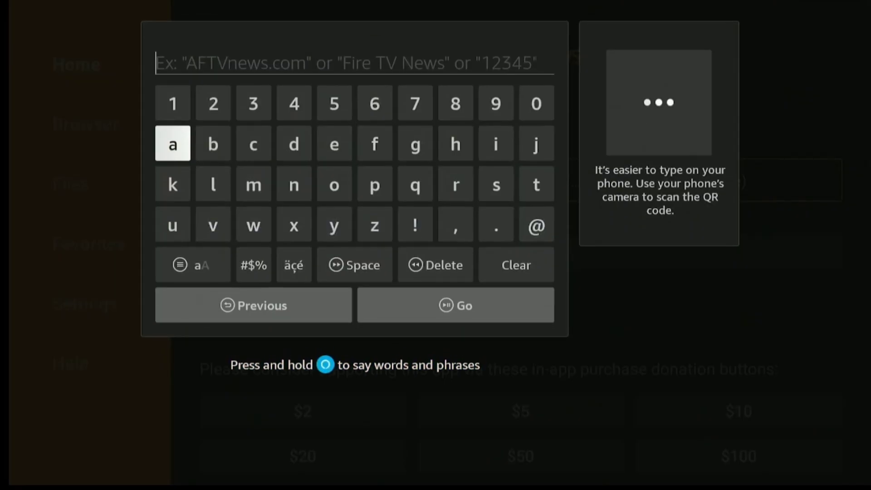
Step: Enter the short code 272483 on the on-screen keyboard and move to Go
key("Up")
key("Right")
key("Return")
key("Right")
key("Right")
key("Right")
key("Return")
key("Left")
key("Left")
key("Left")
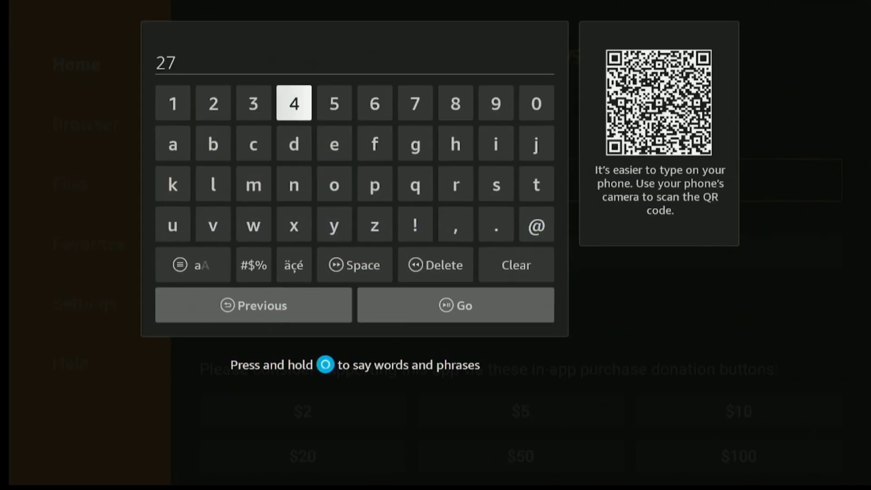
key("Return")
key("Right")
key("Right")
key("Return")
key("Right")
key("Right")
key("Right")
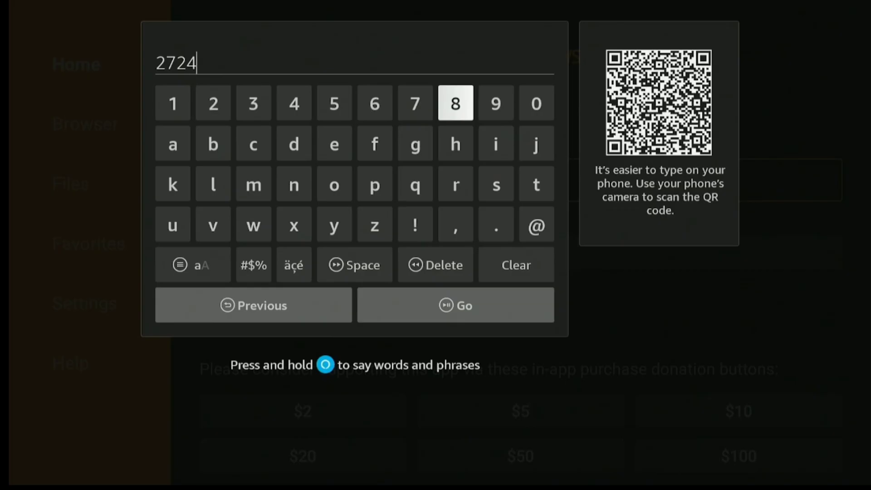
key("Return")
key("Left")
key("Left")
key("Left")
key("Left")
key("Return")
key("Down")
key("Down")
key("Down")
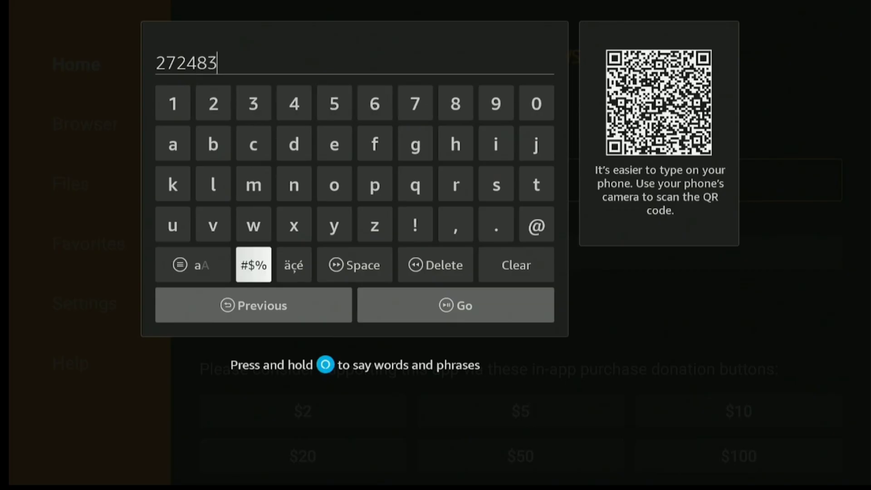
key("Right")
Step: Submit code 272483, then install the downloaded TiviMate APK and choose Done
key("Return")
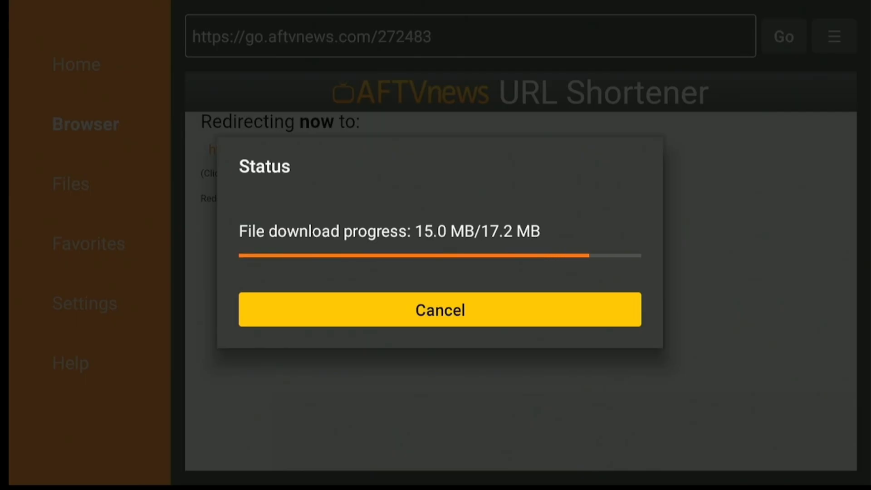
key("Return")
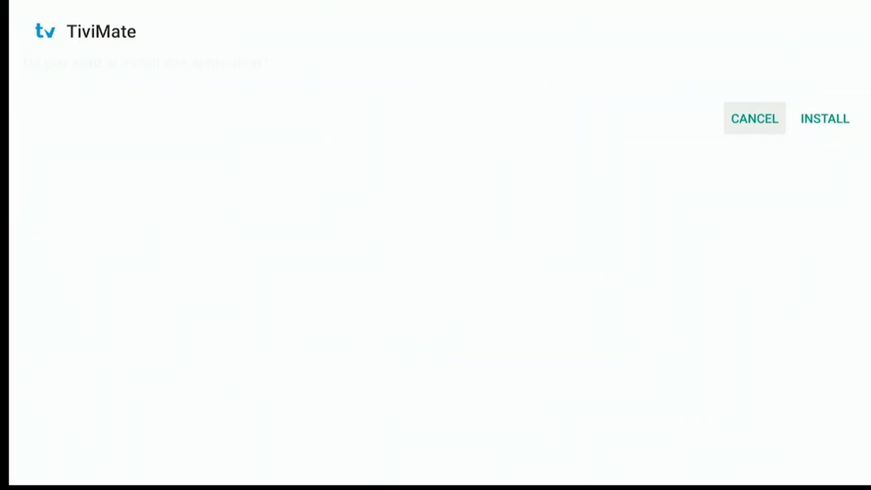
key("Right")
key("Return")
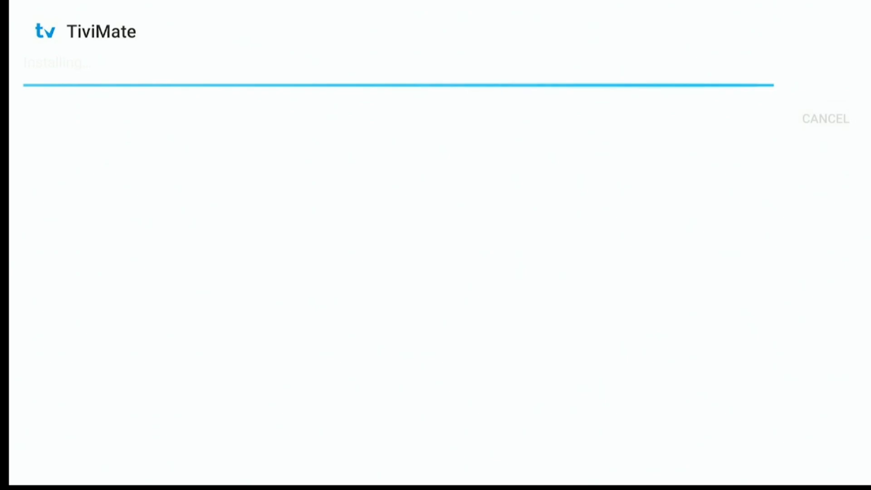
key("Left")
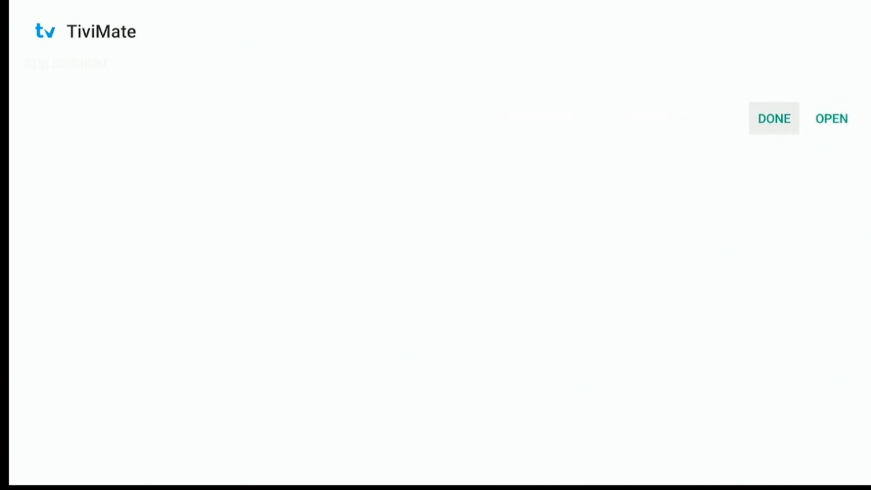
key("Return")
Step: Delete the leftover tivimate.apk file in Downloader and confirm the deletion
key("Right")
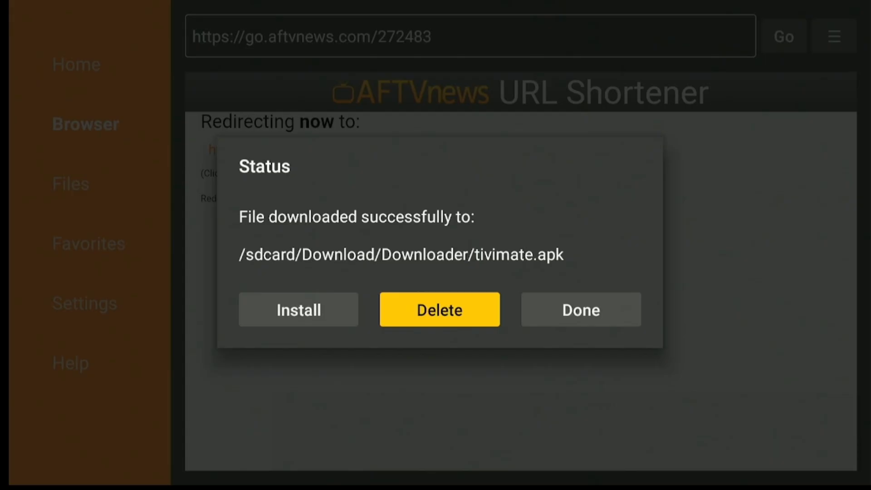
key("Return")
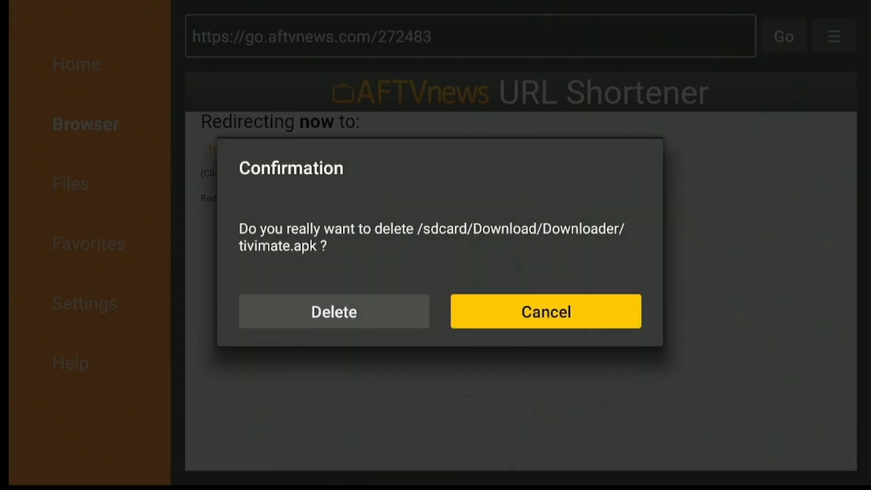
key("Left")
key("Return")
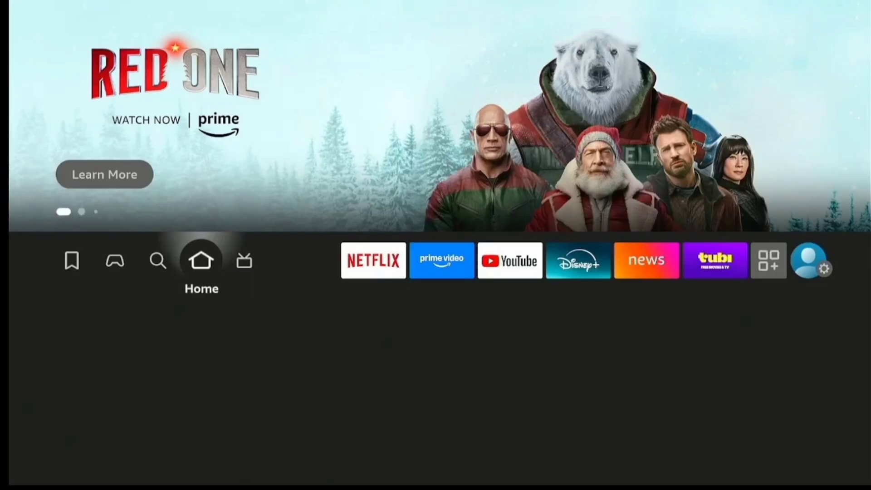
Step: Open Your Apps & Channels from the home row and select the TiviMate tile
key("Right")
key("Right")
key("Right")
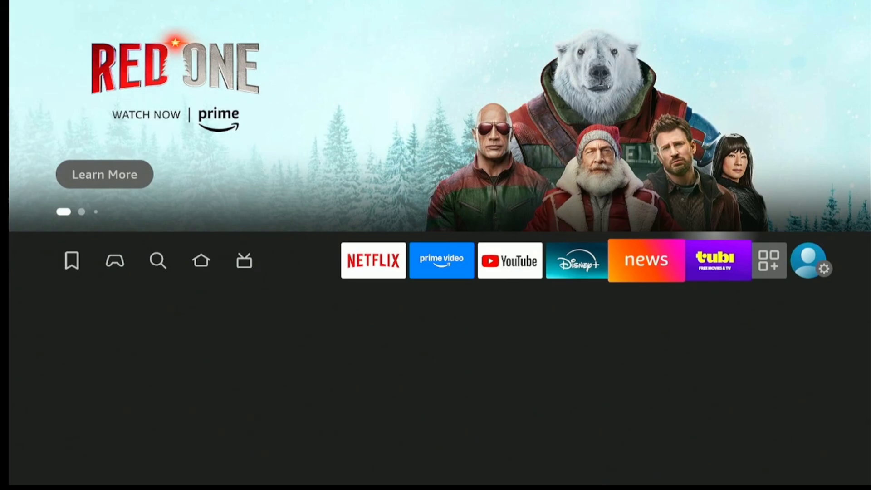
key("Right")
key("Return")
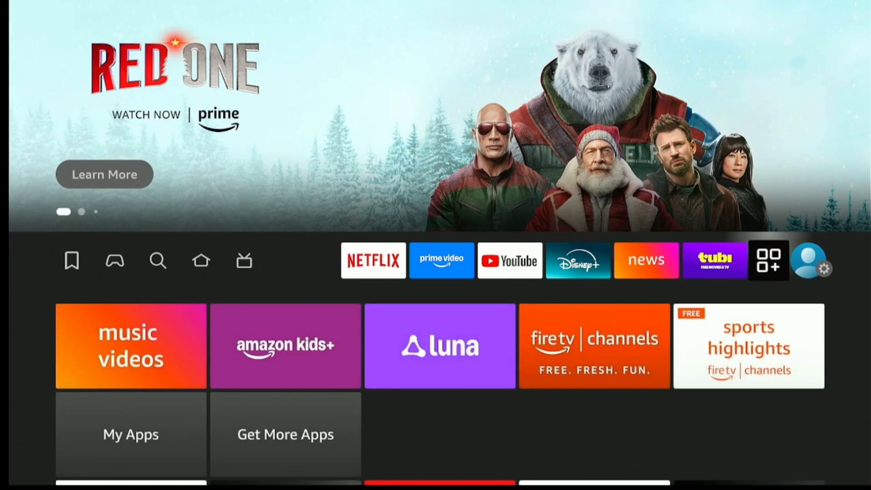
key("Down")
key("Down")
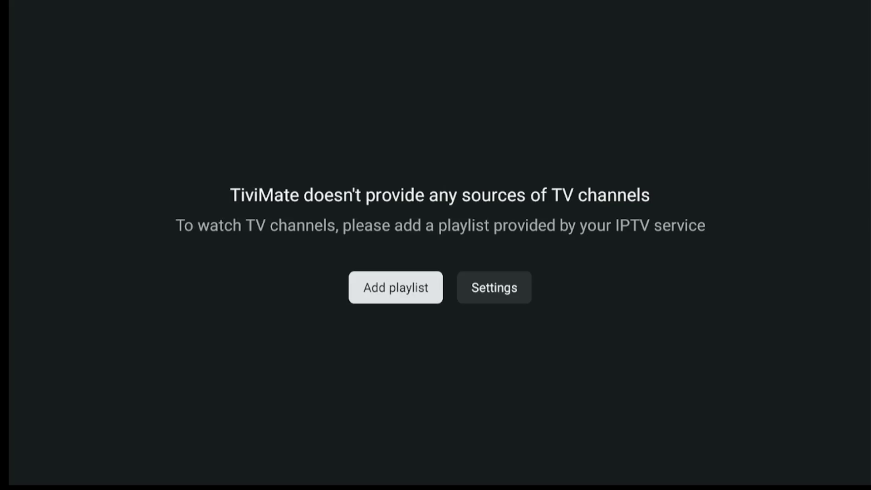
Step: Choose Add playlist and pick Xtream Codes as the playlist type after backing out once
key("Return")
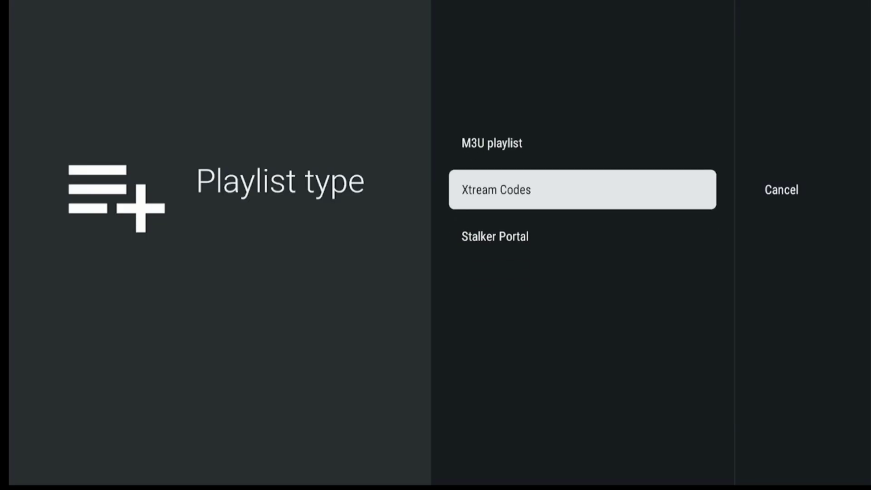
key("Up")
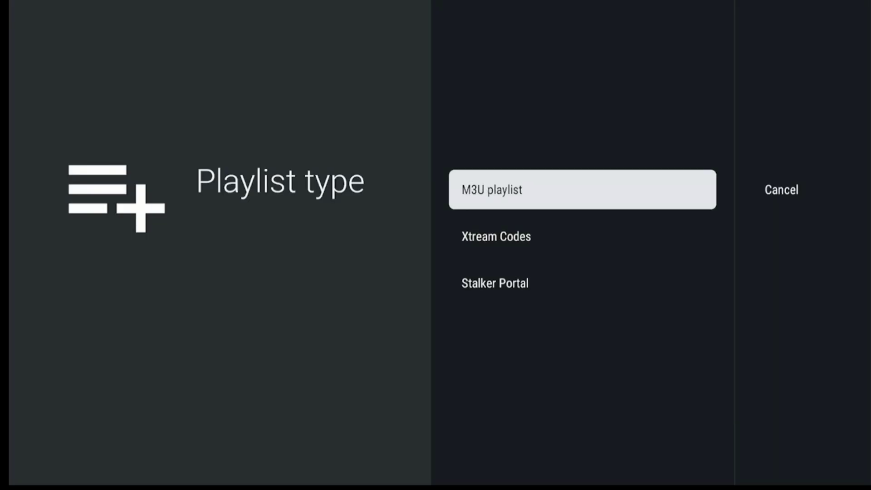
key("Down")
key("Return")
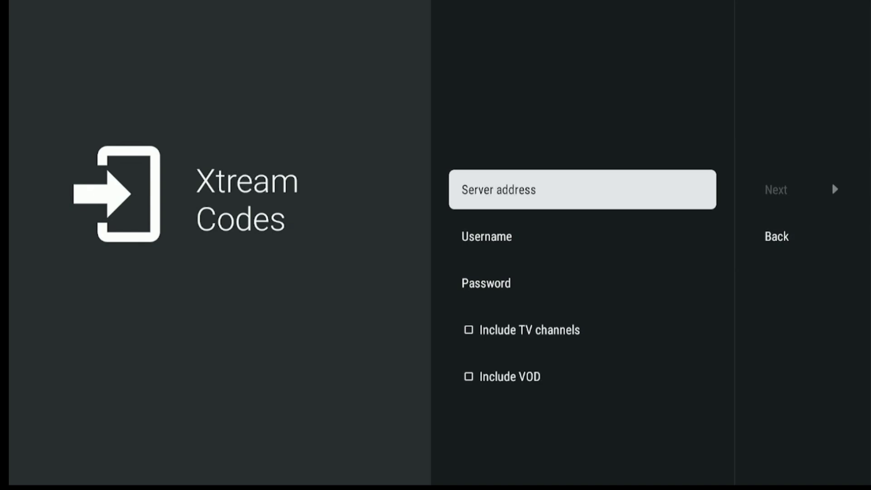
key("Escape")
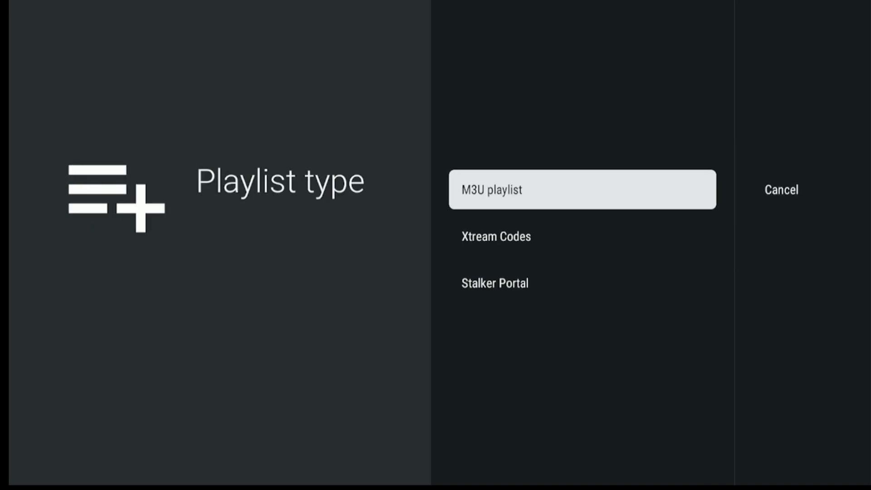
key("Down")
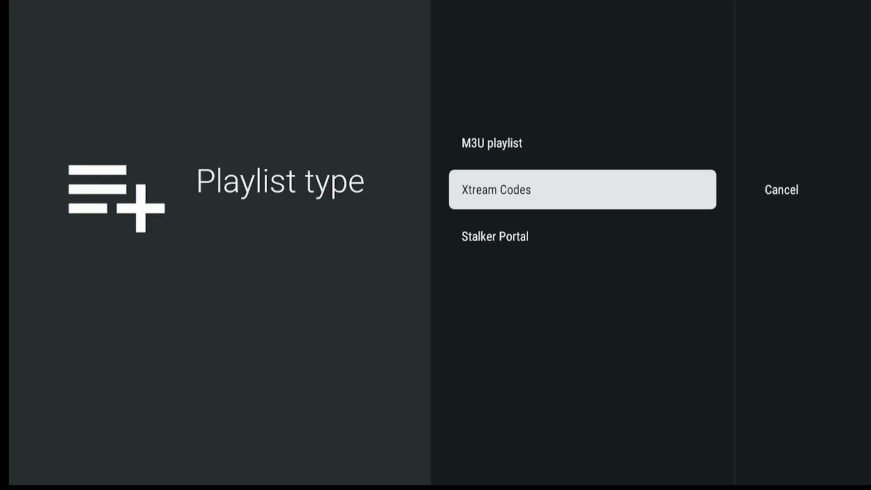
key("Return")
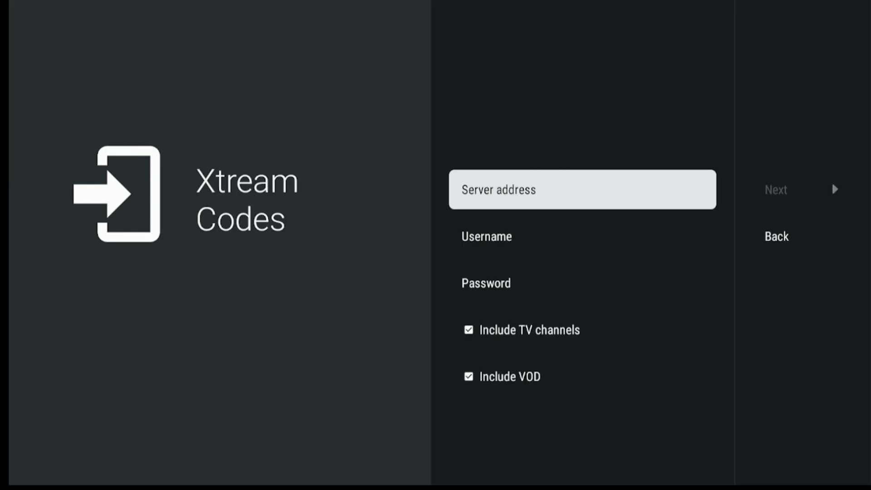
Step: Fill in the server address and login credentials, then confirm the processed kytv.xyz playlist
key("Return")
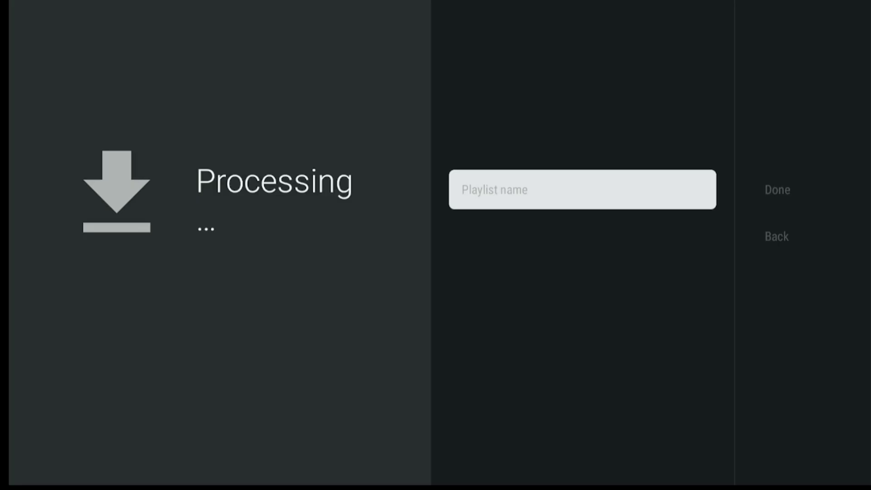
key("Right")
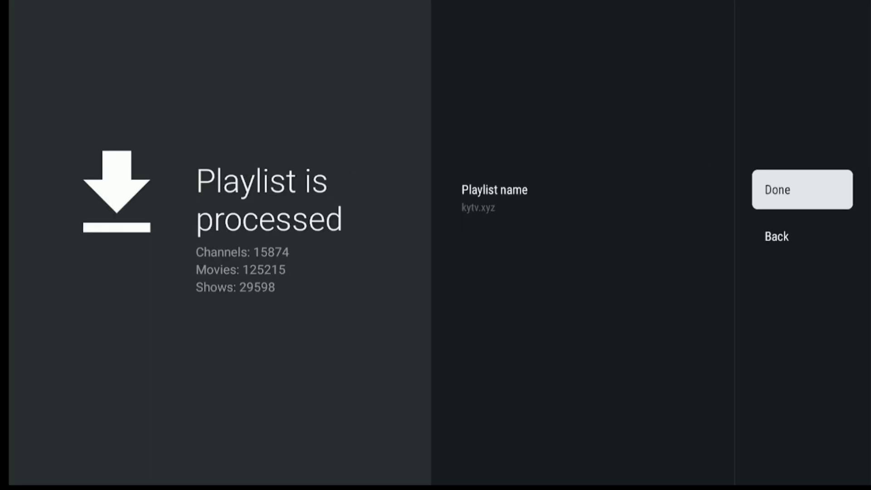
key("Return")
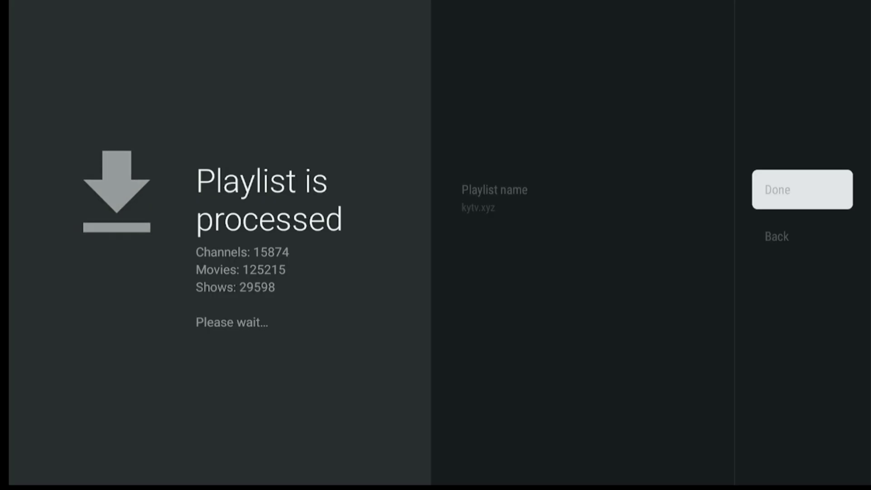
Step: Use the sidebar to visit the Movies and Shows libraries, then return to the TV guide
key("Left")
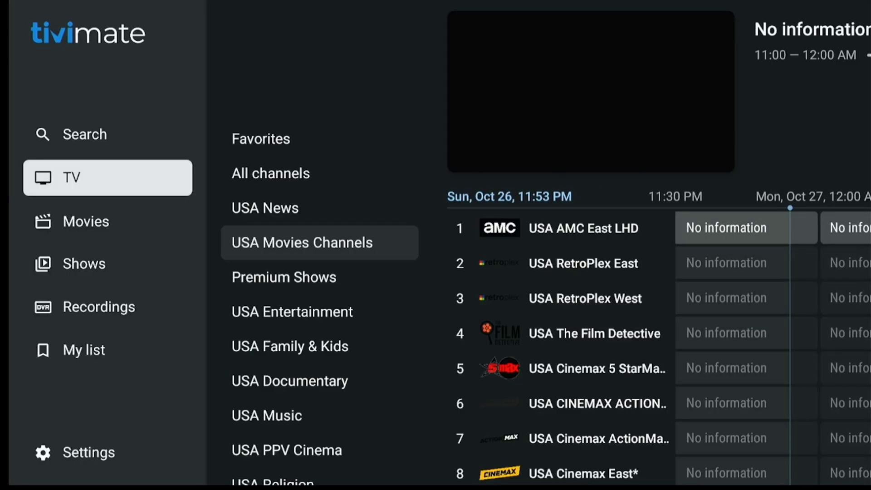
key("Down")
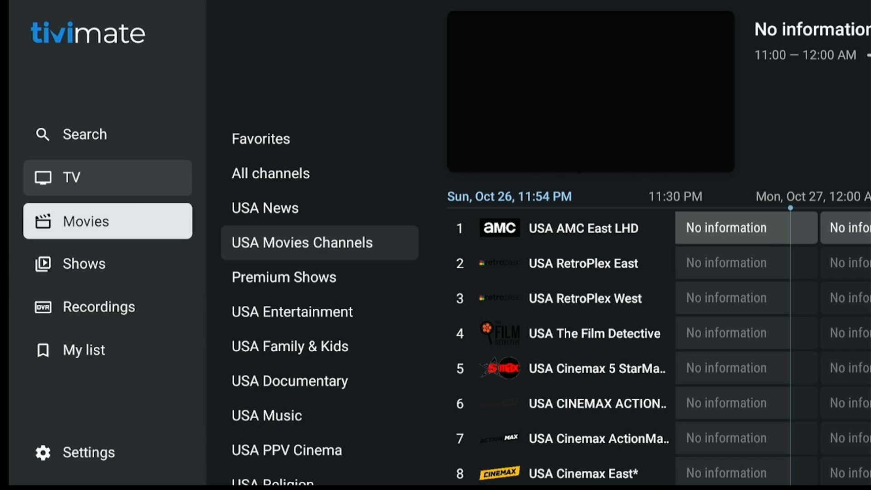
key("Up")
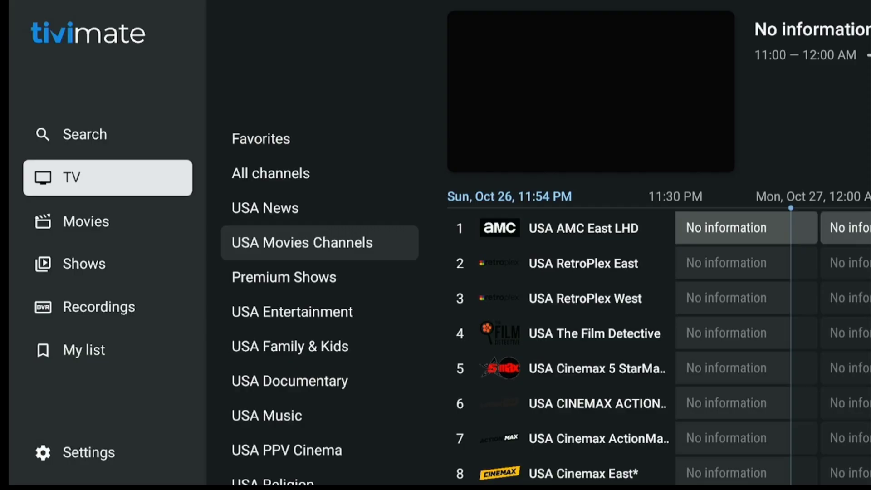
key("Right")
key("Left")
key("Down")
key("Return")
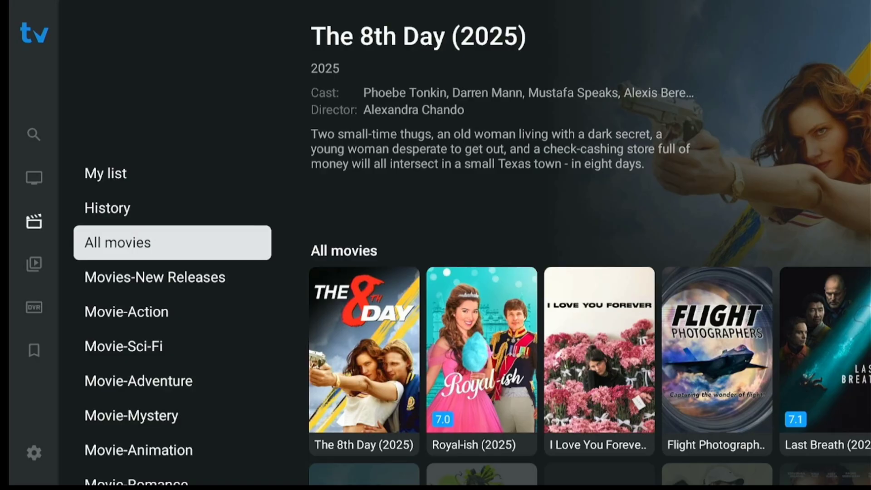
key("Left")
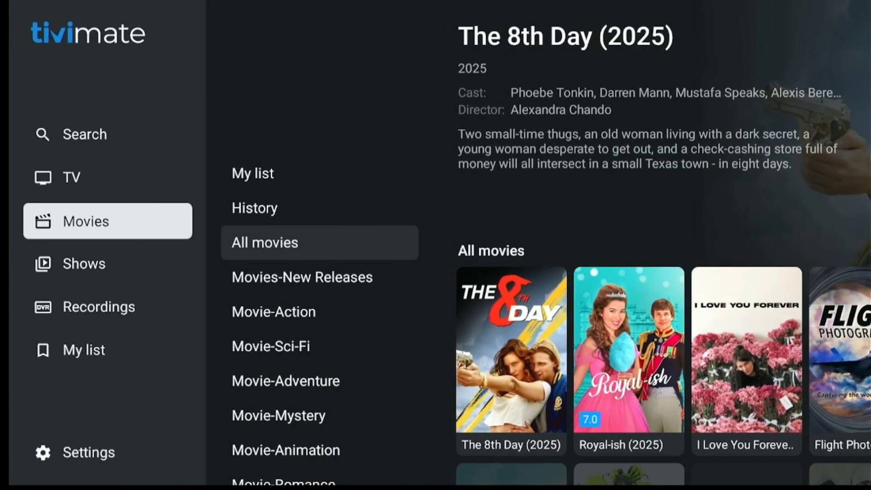
key("Down")
key("Return")
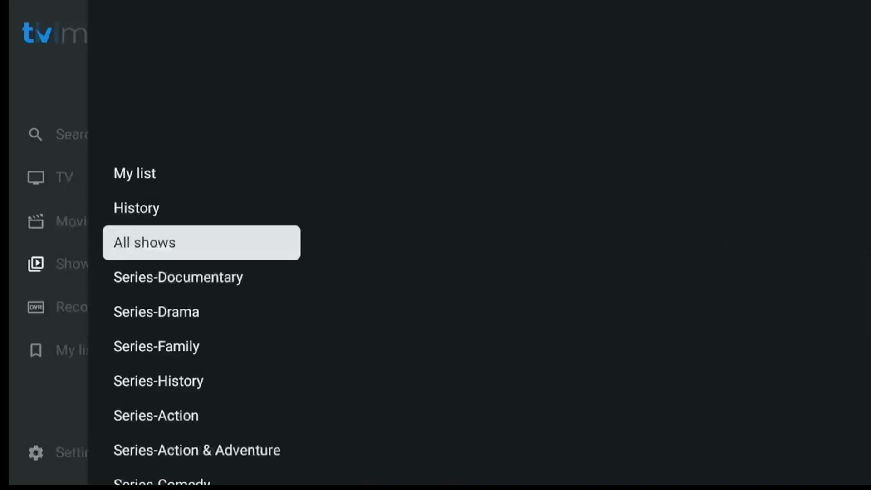
key("Left")
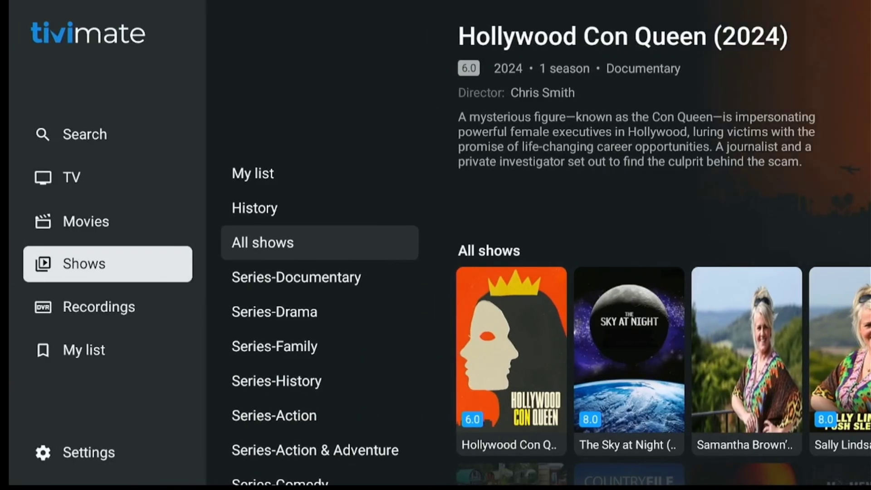
key("Up")
key("Up")
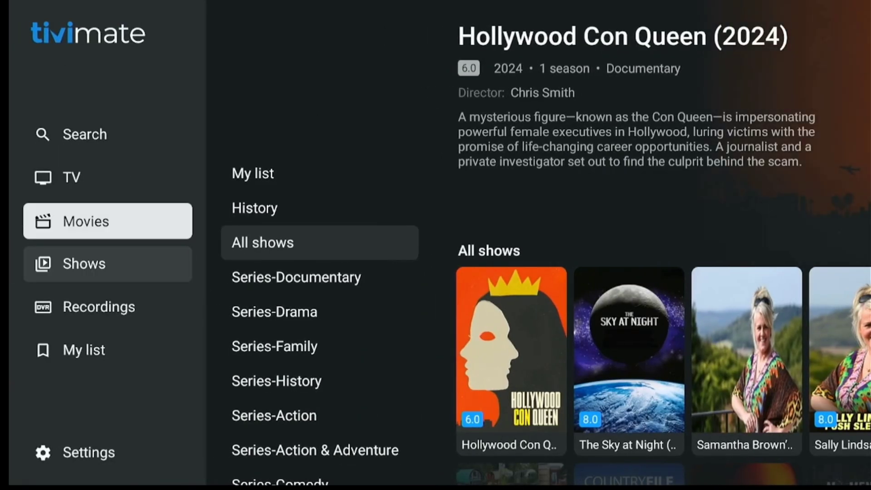
key("Return")
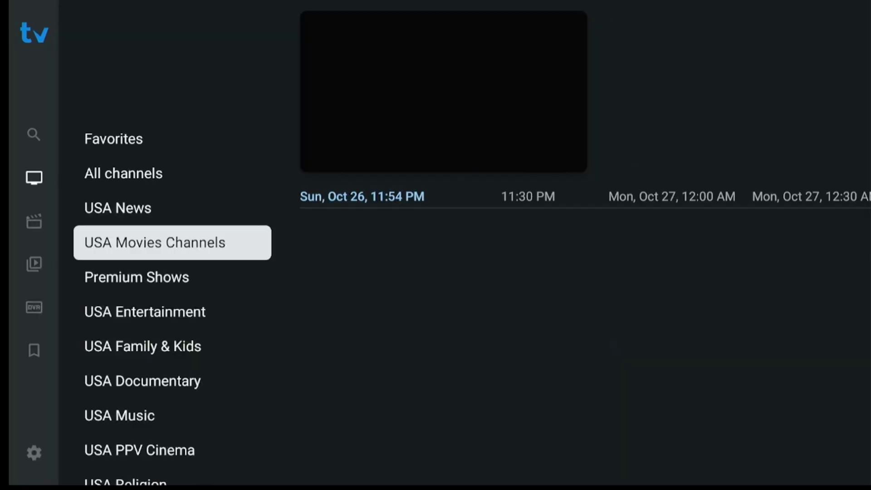
Step: Step through the USA Entertainment and USA Documentary channel groups to USA Music
key("Right")
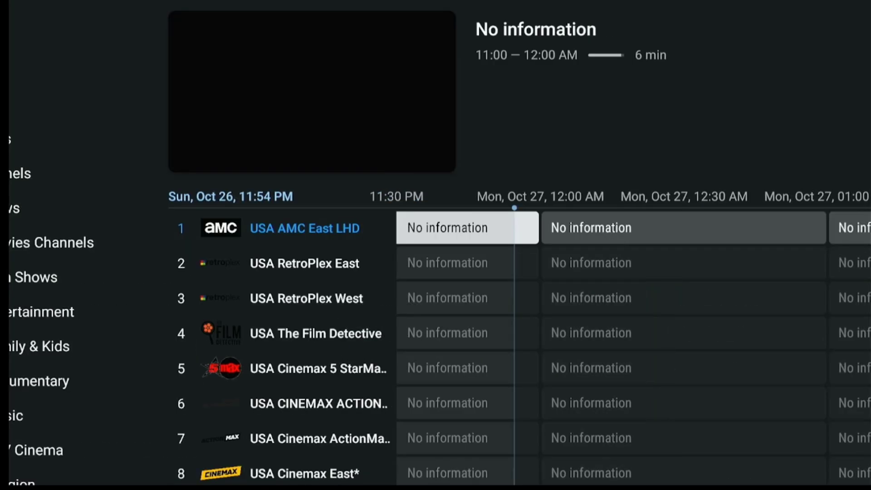
key("Down")
key("Left")
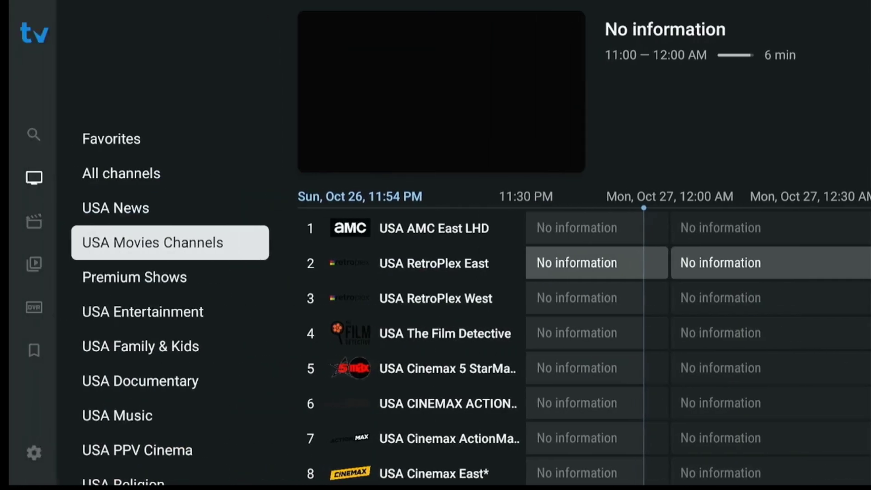
key("Down")
key("Down")
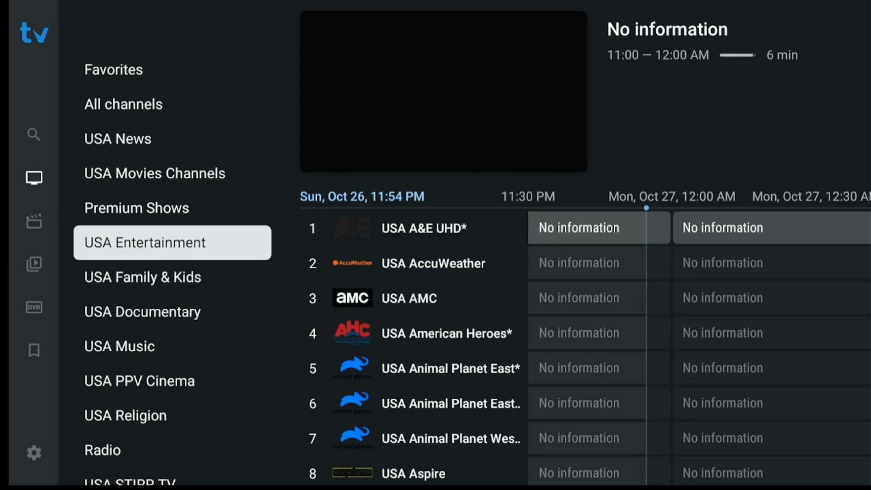
key("Down")
key("Down")
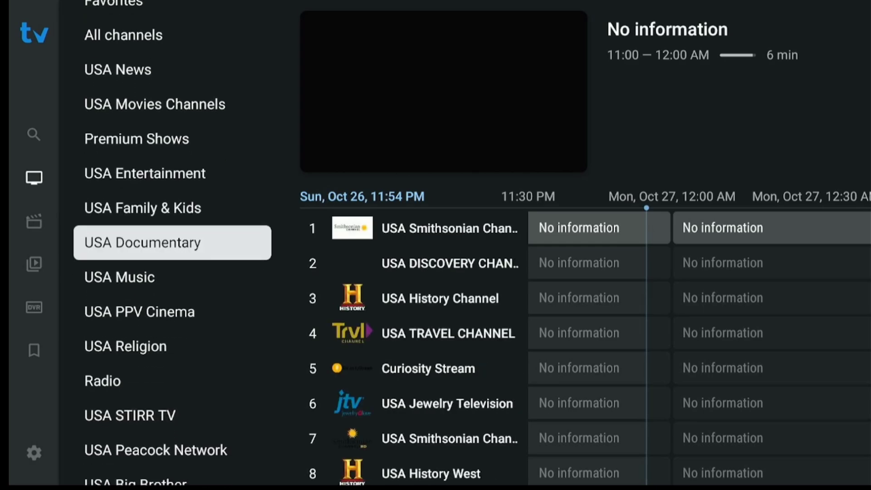
key("Down")
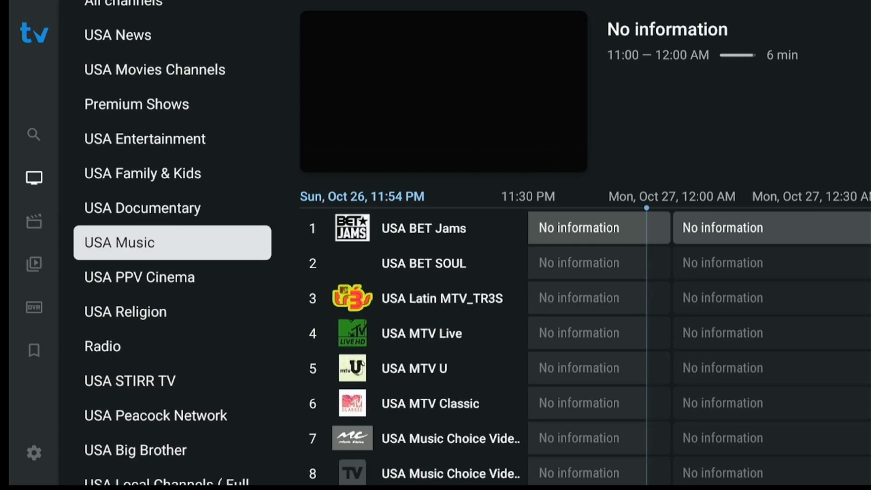
key("Left")
key("Down")
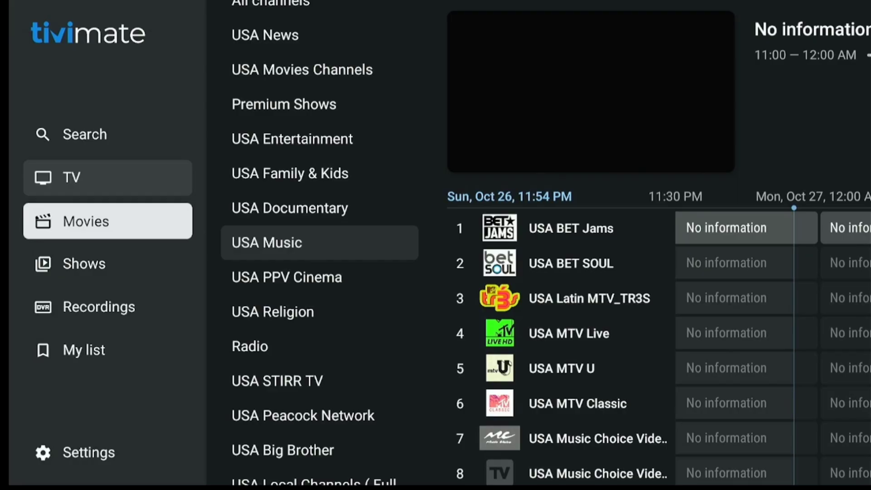
Step: Browse Movies: New Releases, the Movie-Action poster grid, then Sci-Fi, Adventure and Family
key("Return")
key("Down")
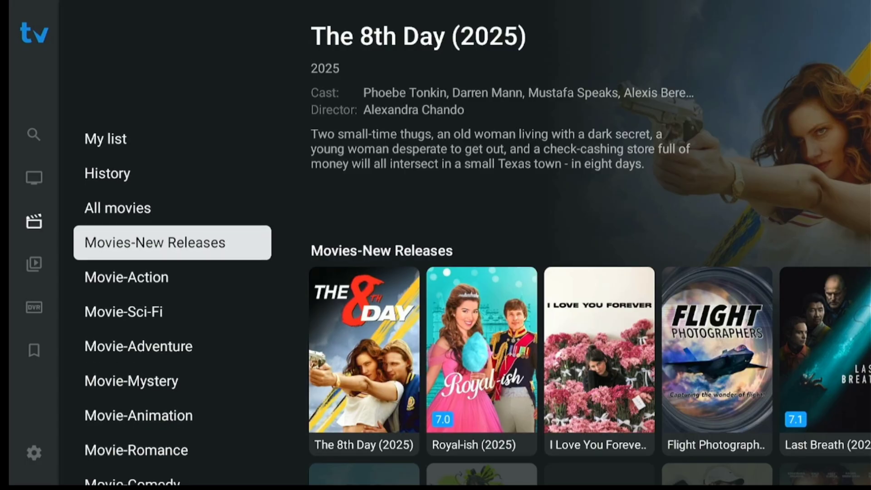
key("Down")
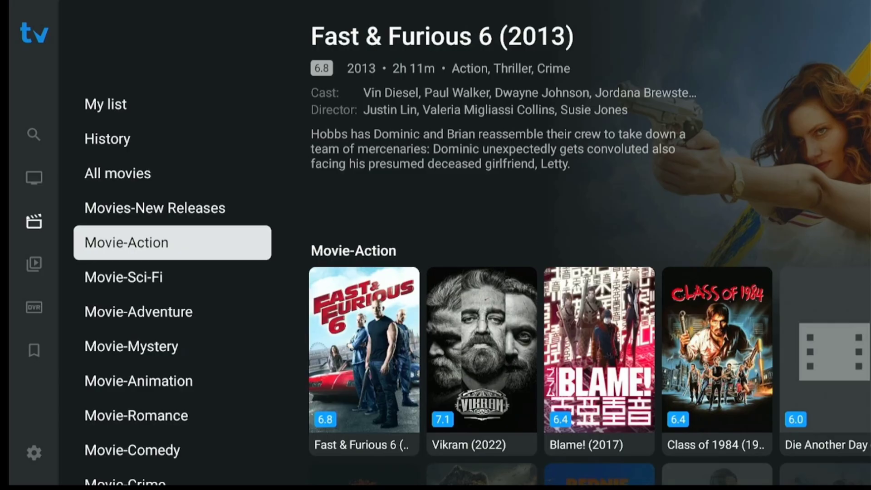
key("Right")
key("Down")
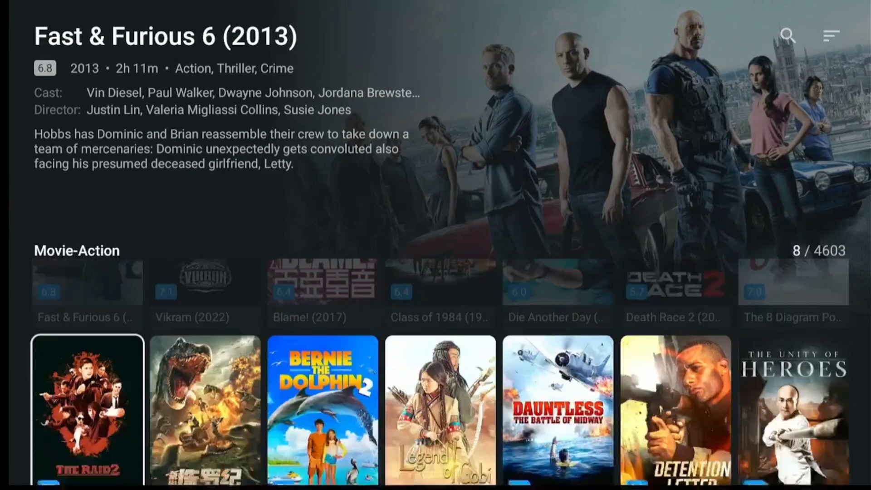
key("Down")
key("Down")
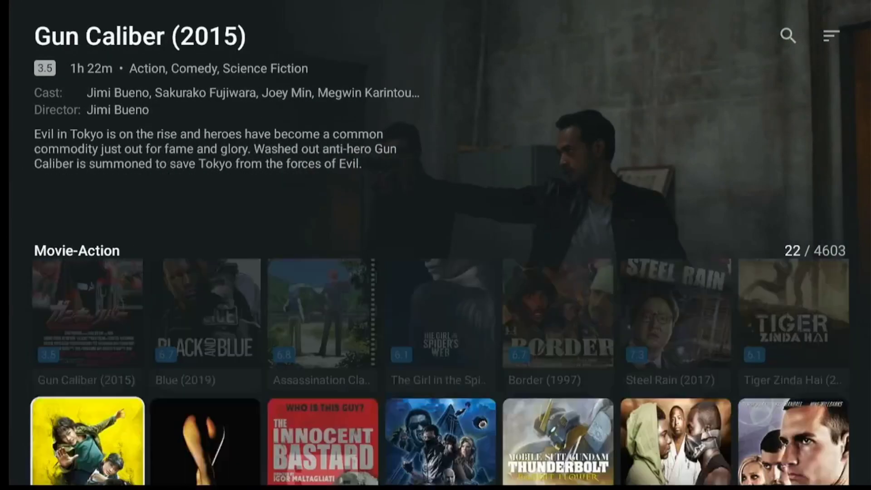
key("Down")
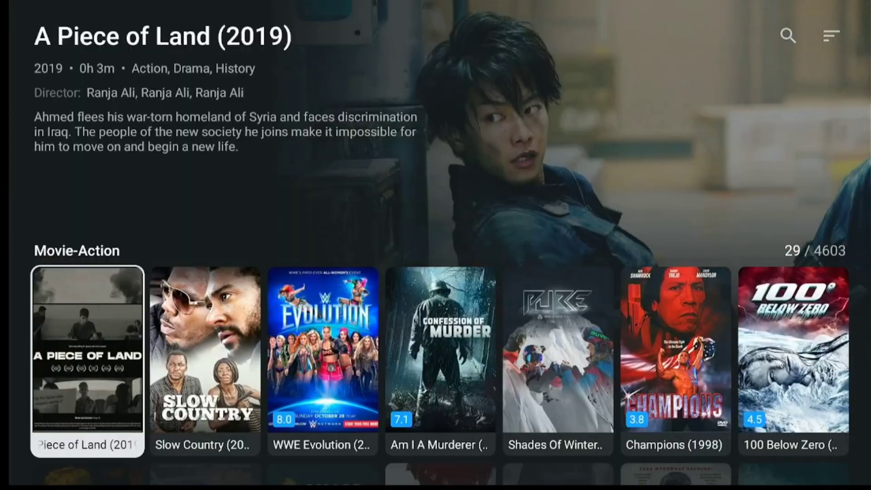
key("Down")
key("Down")
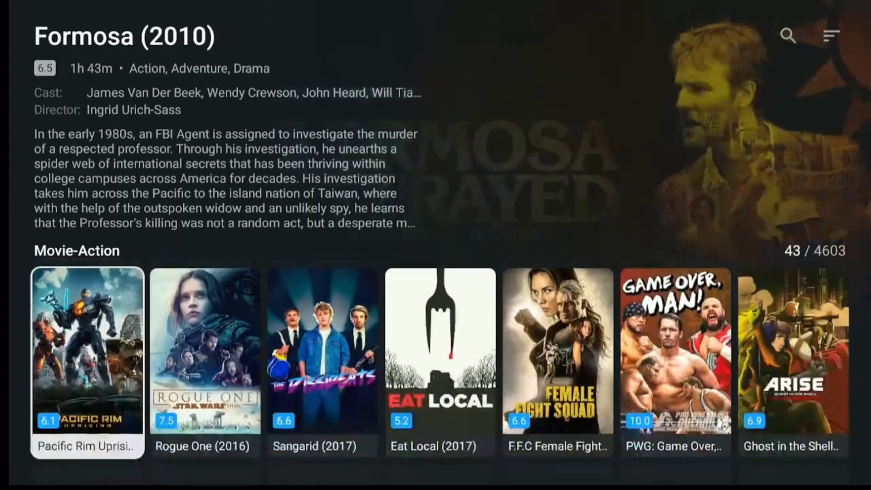
key("Left")
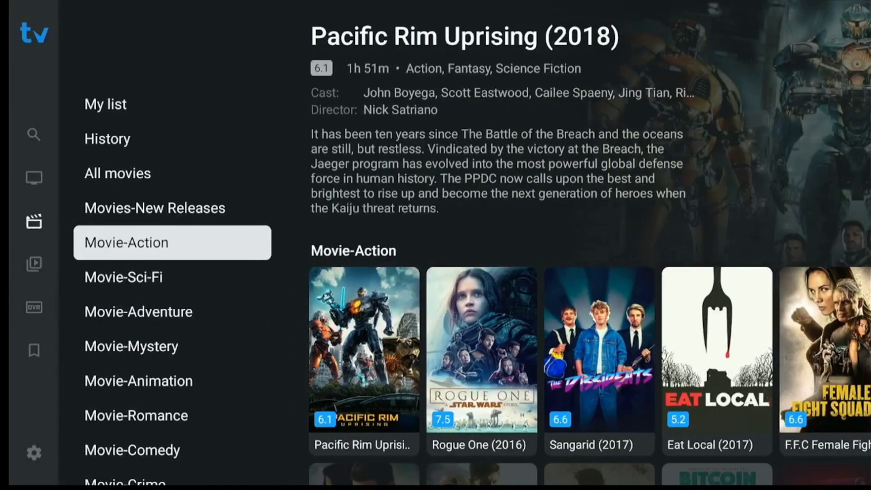
key("Down")
key("Down")
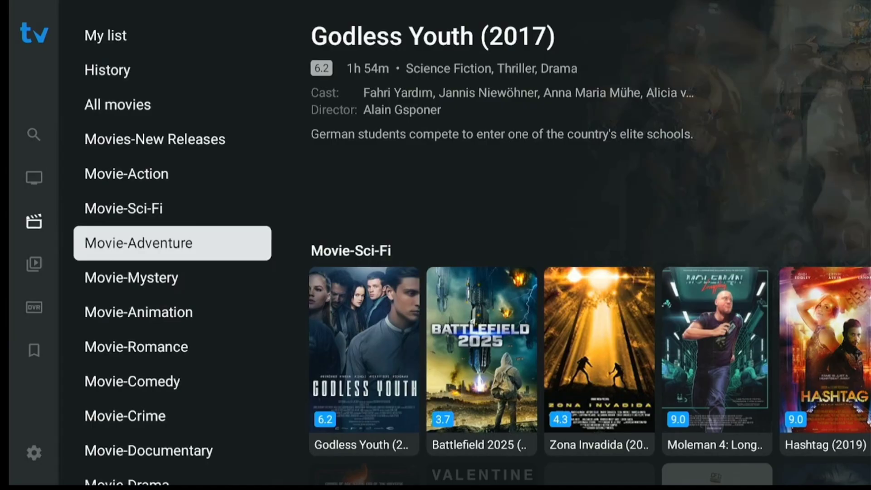
key("Down")
key("Down")
key("Down")
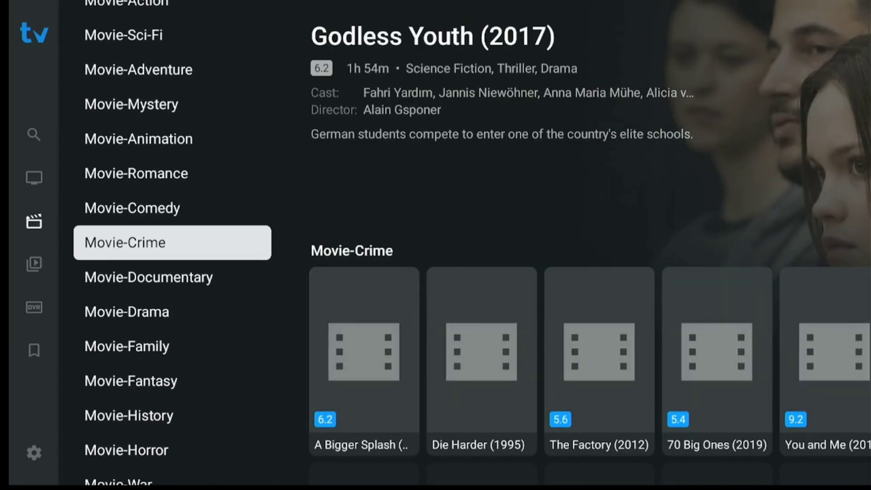
key("Down")
key("Down")
key("Down")
Step: Browse the shows' Series categories down to the Series-Comedy grid, then go Home
key("Left")
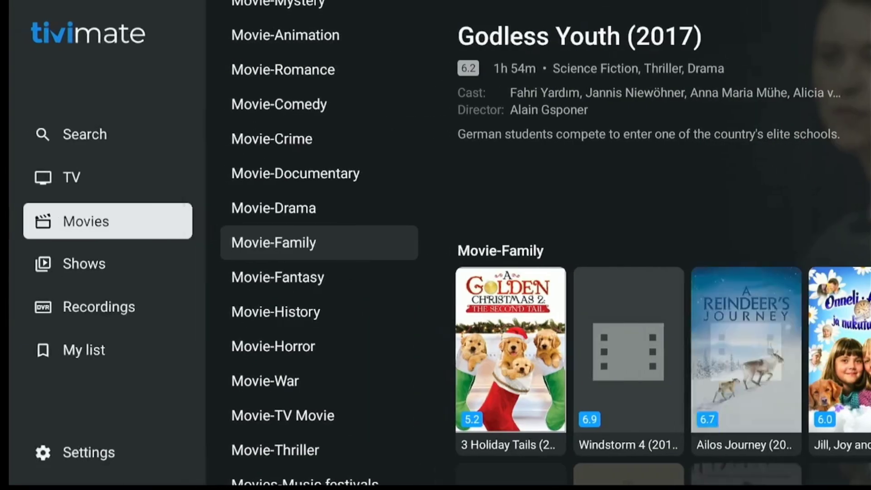
key("Down")
key("Return")
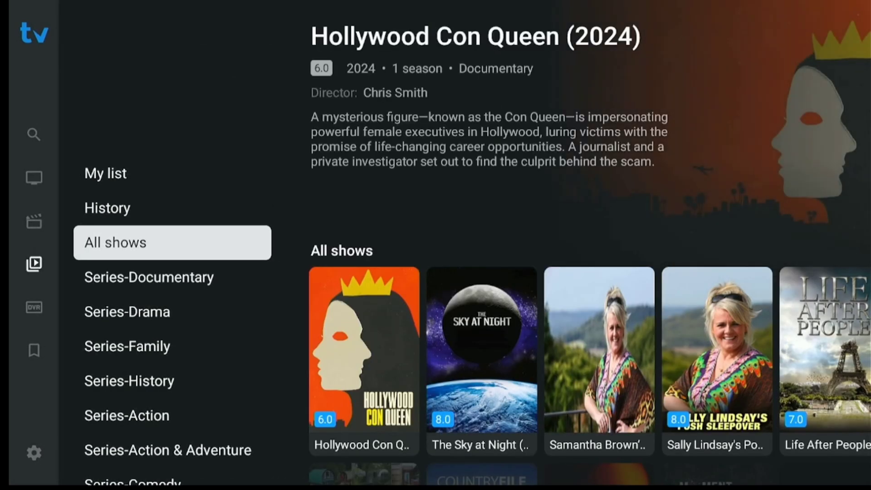
key("Down")
key("Down")
key("Down")
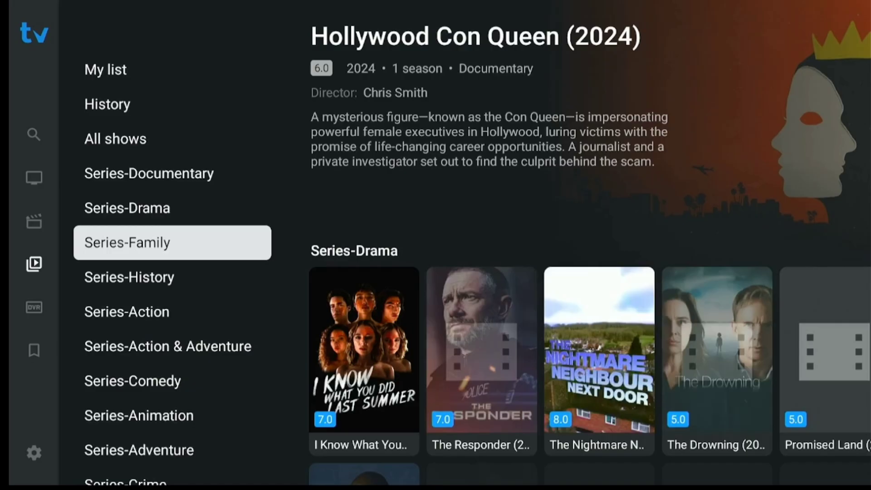
key("Down")
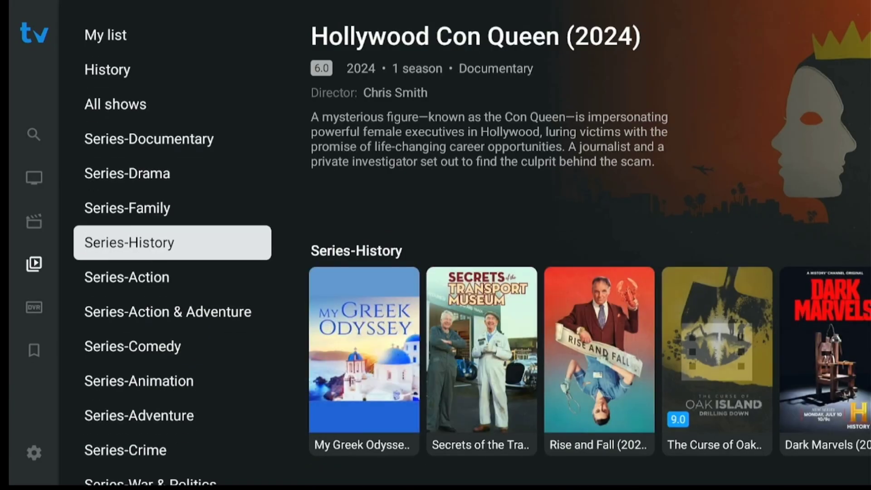
key("Down")
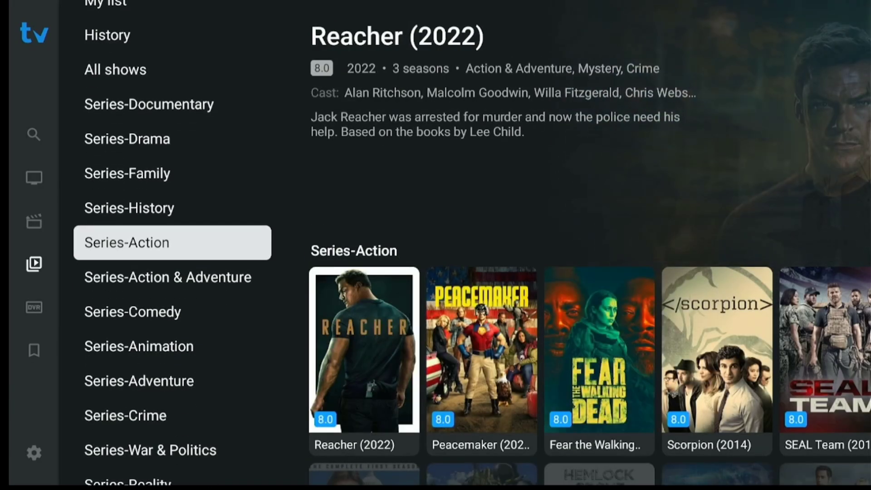
key("Down")
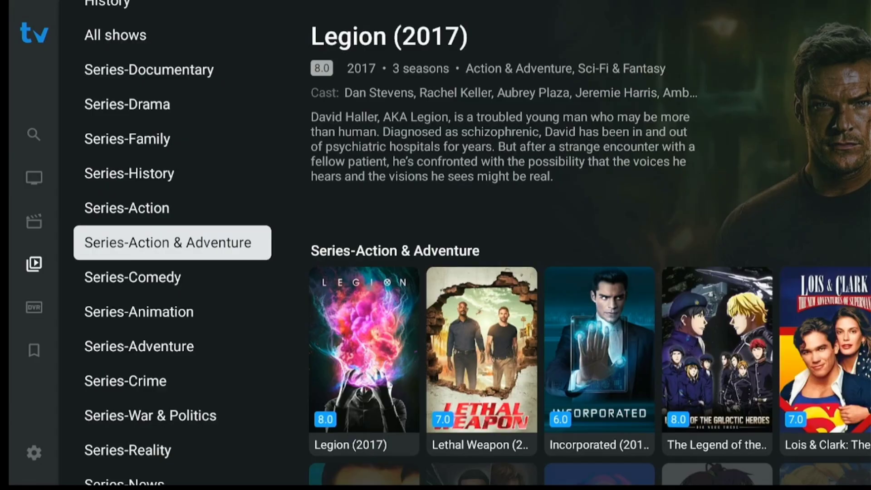
key("Down")
key("Right")
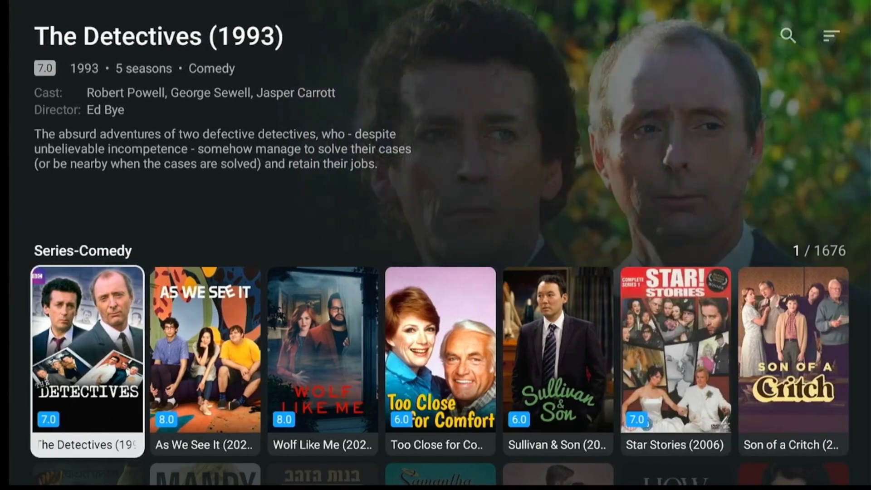
key("Down")
key("Down")
key("Home")
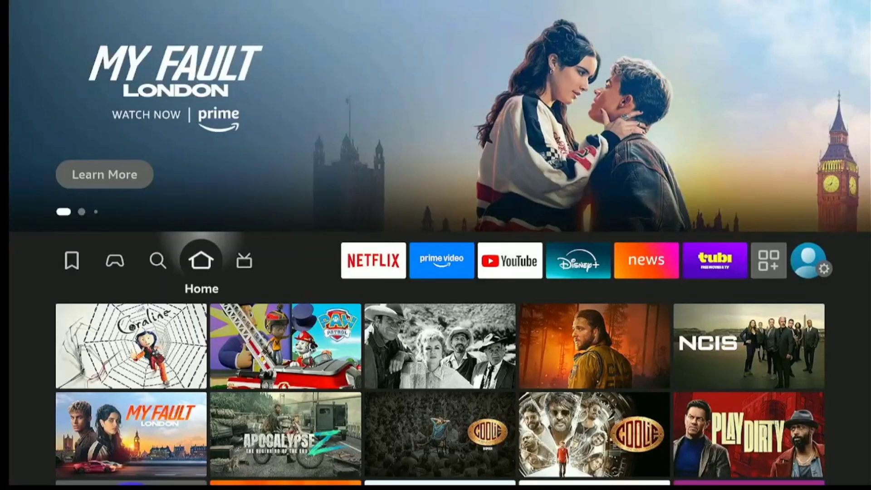